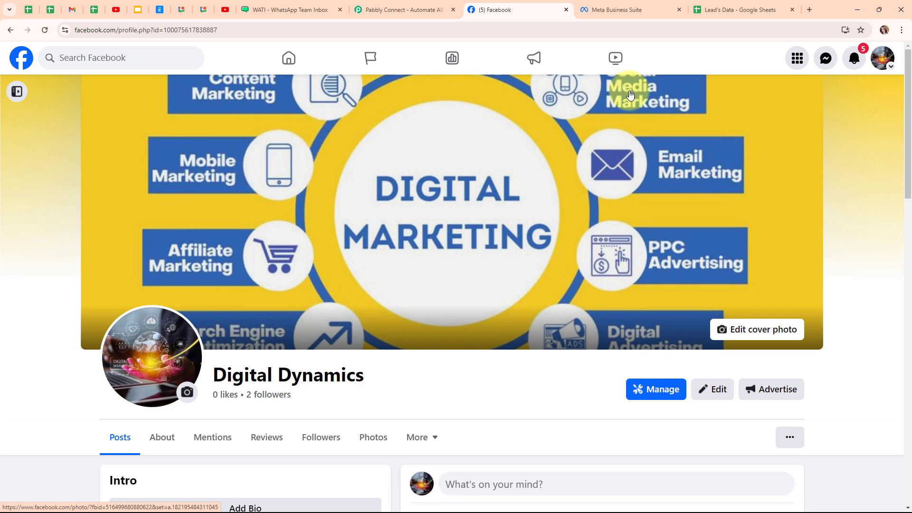
- Switch to the Lead's Data spreadsheet to view the test lead's name, phone and email
{"action": "left_click", "coordinate": [742, 10]}
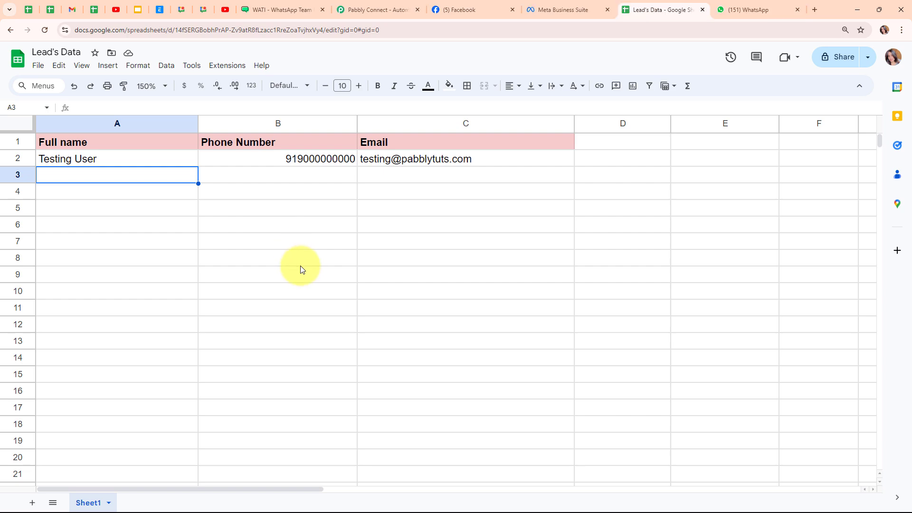
- Bring up the WhatsApp Web chat with WATI showing the automated lead welcome message
{"action": "left_click", "coordinate": [759, 6]}
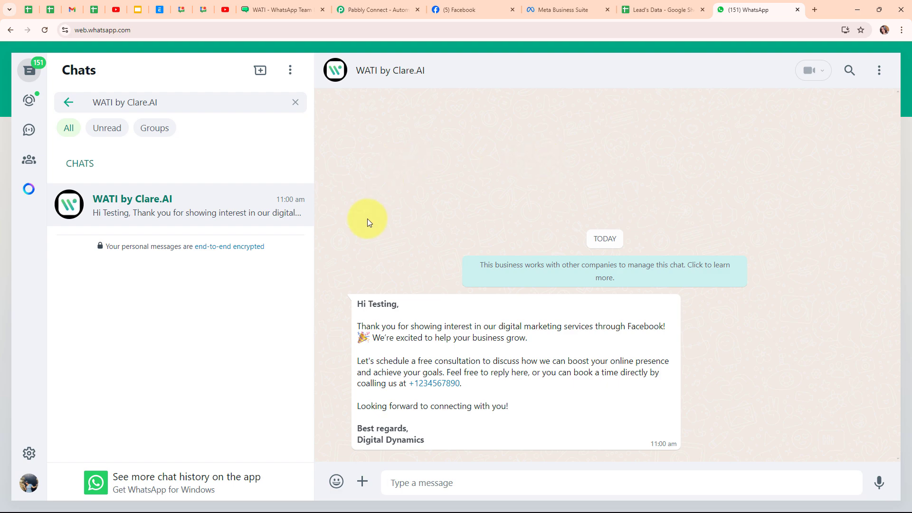
- Switch to the Pabbly Connect homepage tab
{"action": "left_click", "coordinate": [366, 4]}
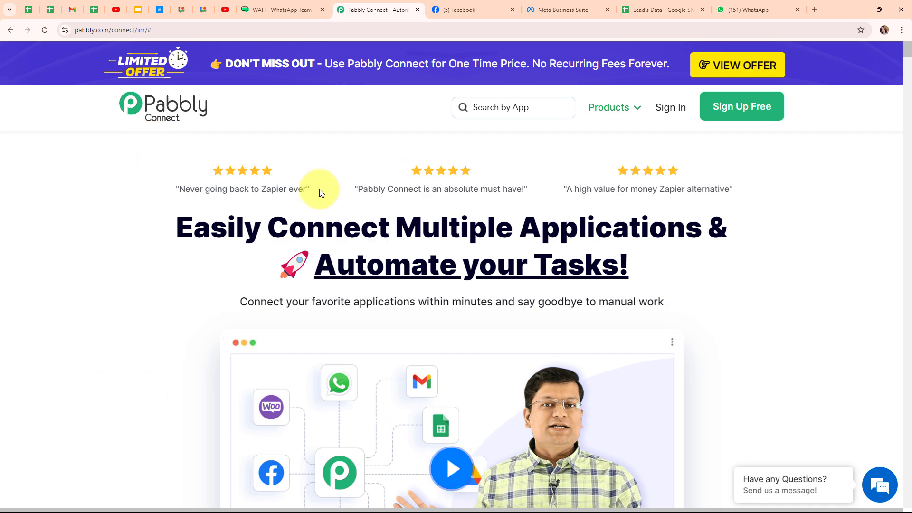
- Sign in to Pabbly and open Pabbly Connect from the All Pabbly Apps page
{"action": "left_click", "coordinate": [262, 30]}
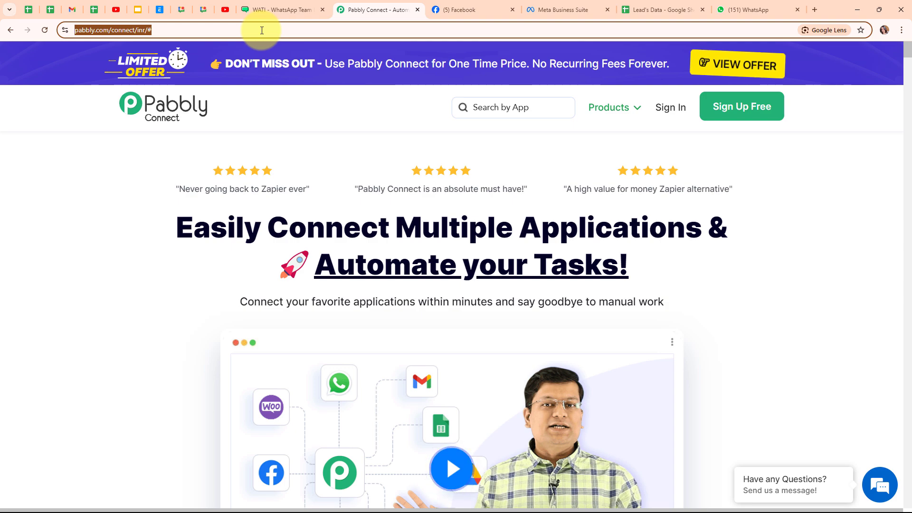
{"action": "left_click", "coordinate": [298, 135]}
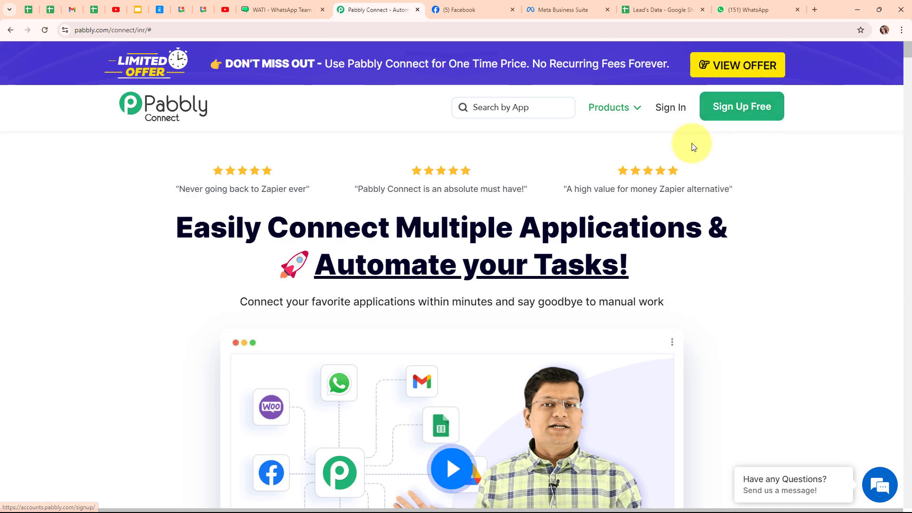
{"action": "left_click", "coordinate": [668, 116]}
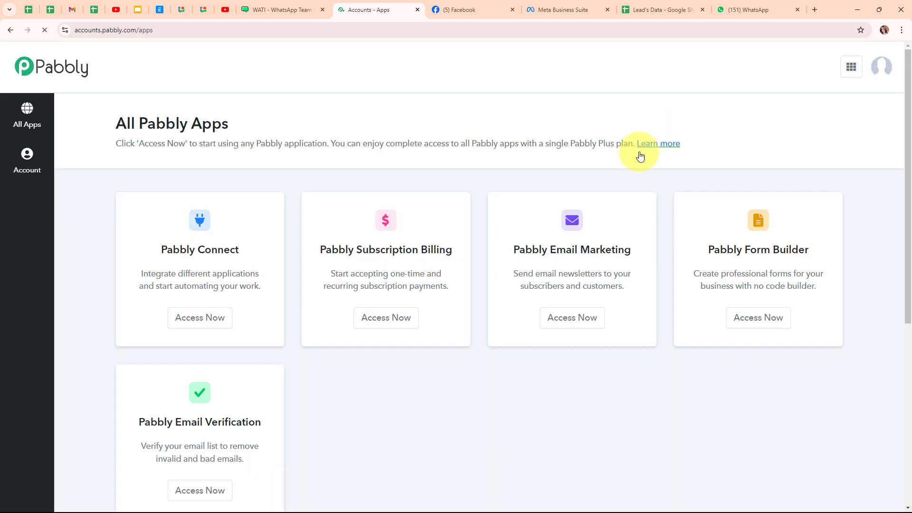
{"action": "left_click_drag", "start_coordinate": [114, 127], "coordinate": [300, 129]}
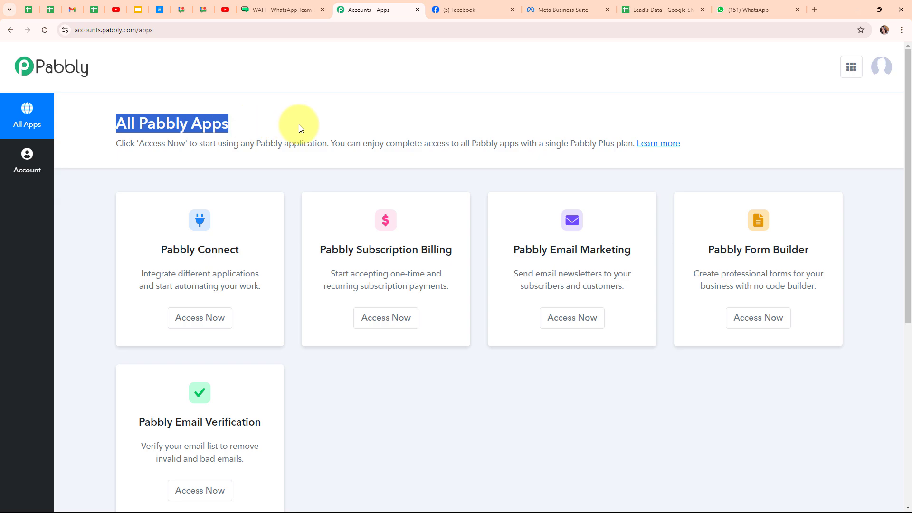
{"action": "left_click", "coordinate": [300, 129]}
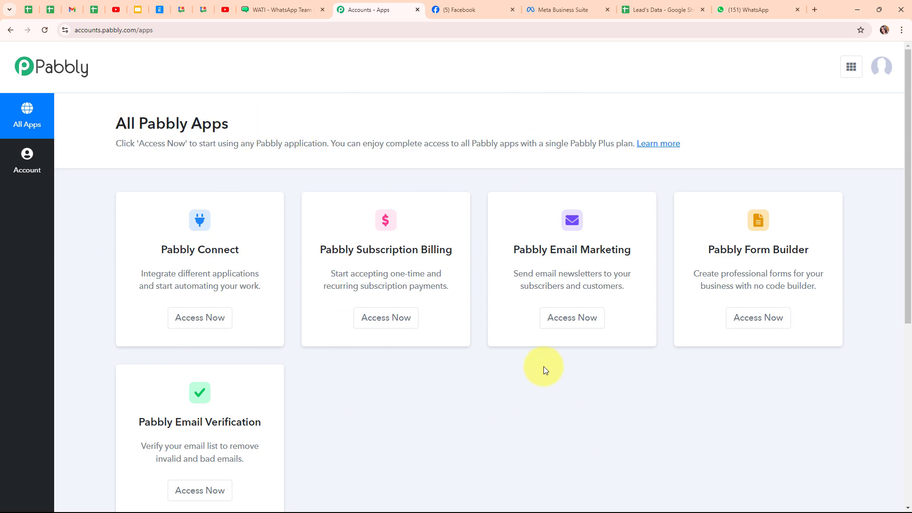
{"action": "left_click", "coordinate": [205, 329]}
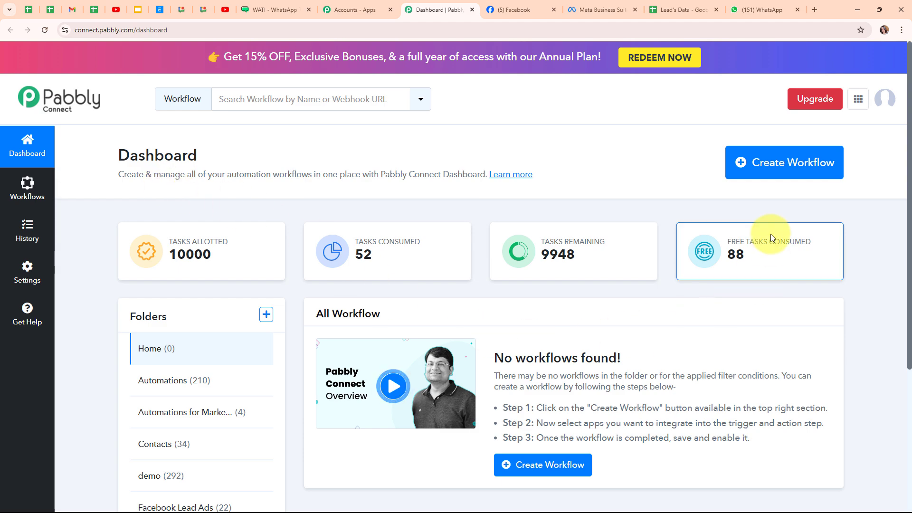
- Create the workflow 'Add Facebook Leads Details in Google Sheets & Send WhatsApp Message via Wati' in Automations
{"action": "left_click", "coordinate": [766, 182]}
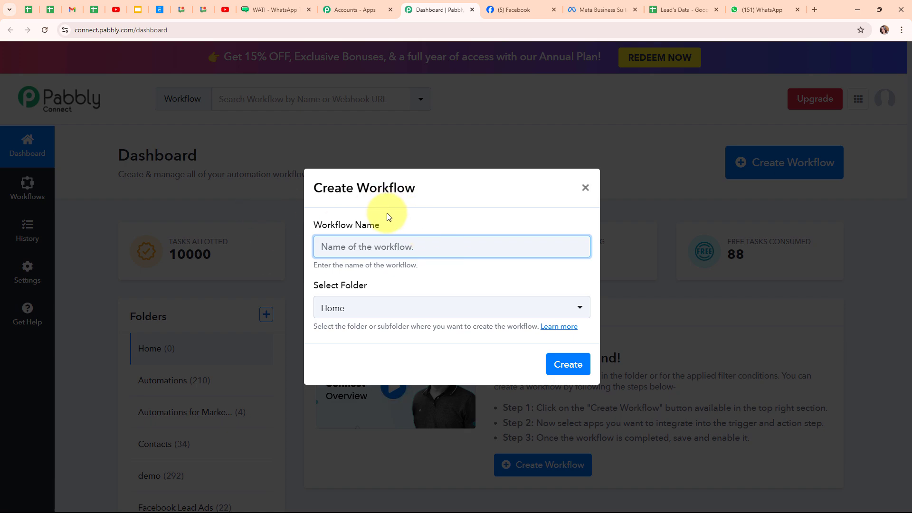
{"action": "key", "text": "ctrl+v"}
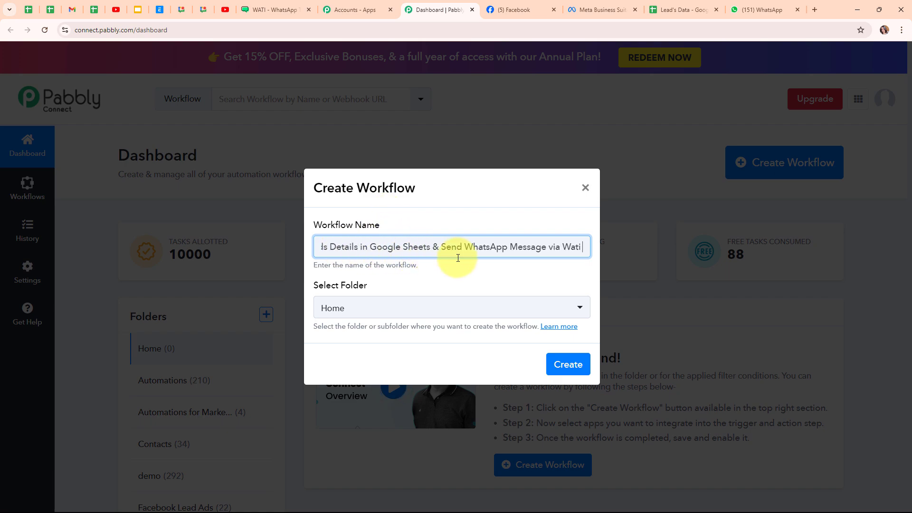
{"action": "left_click", "coordinate": [518, 279]}
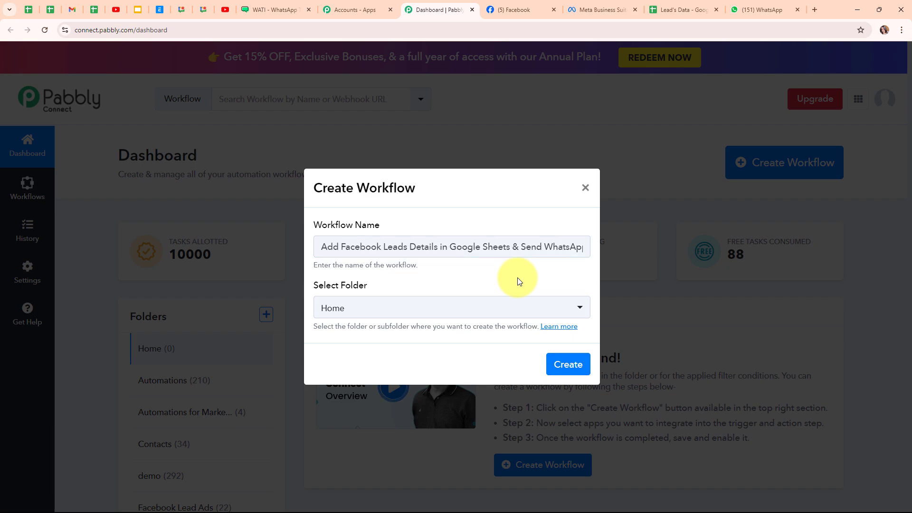
{"action": "left_click", "coordinate": [474, 311]}
{"action": "left_click", "coordinate": [377, 141]}
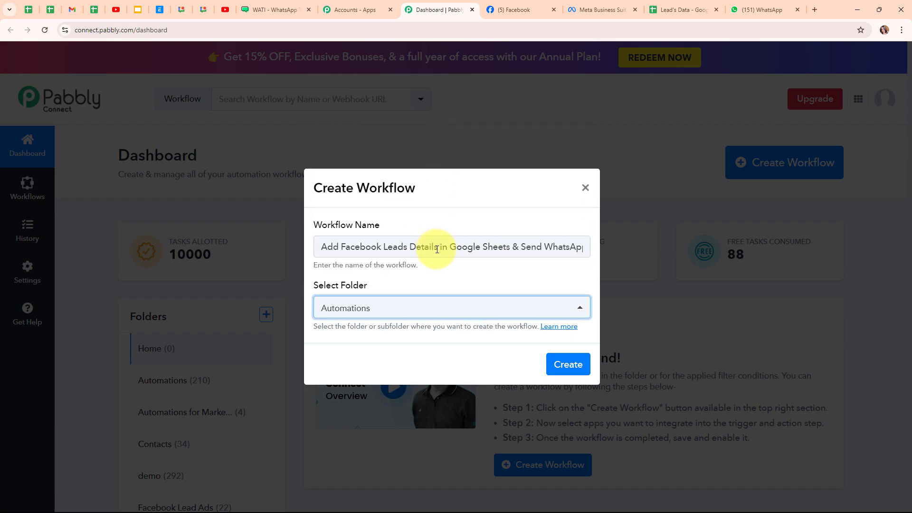
{"action": "left_click", "coordinate": [432, 283]}
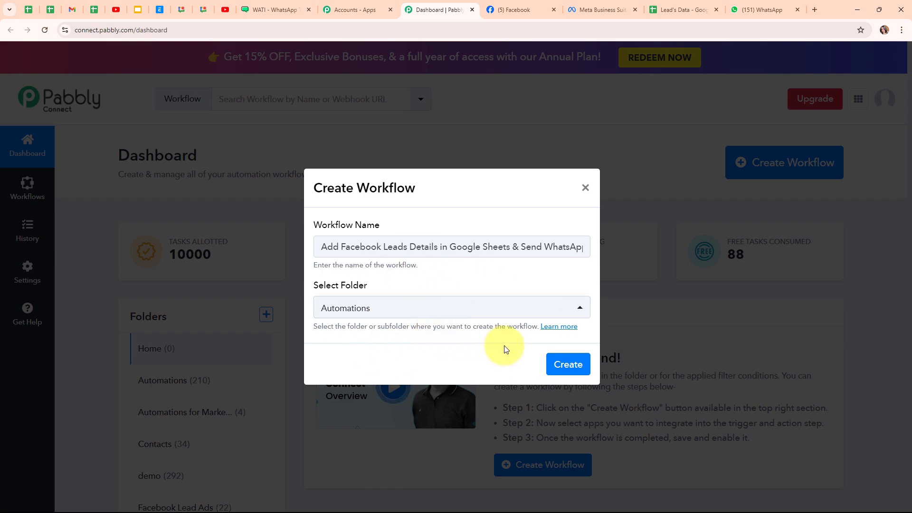
{"action": "left_click", "coordinate": [575, 330]}
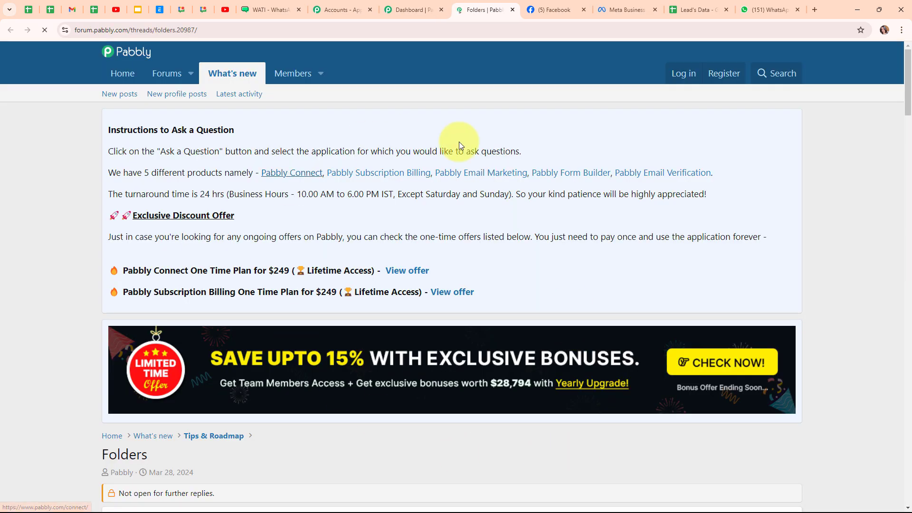
{"action": "scroll", "coordinate": [424, 461], "scroll_direction": "down", "scroll_amount": 7}
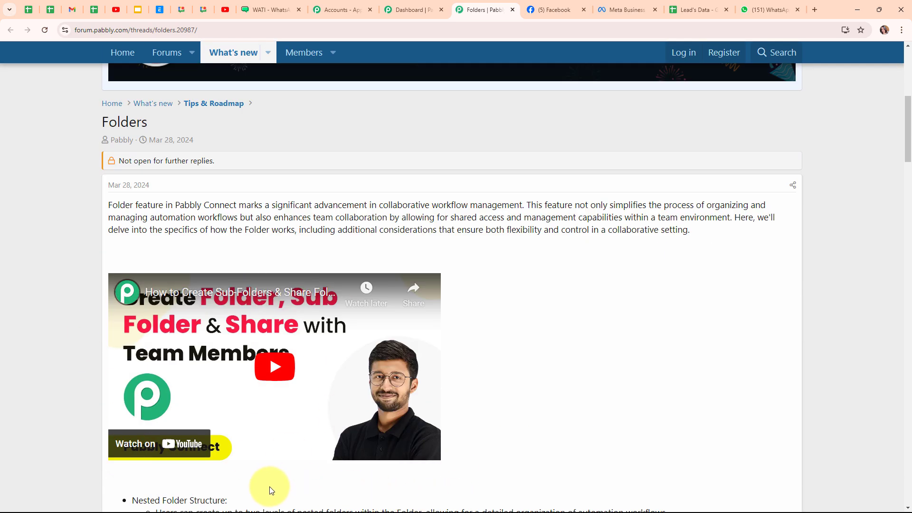
{"action": "left_click", "coordinate": [513, 10]}
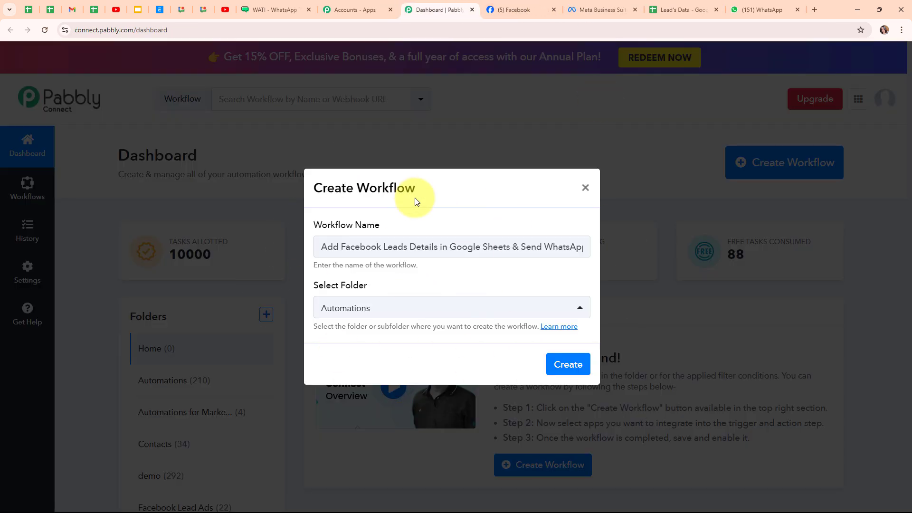
{"action": "left_click", "coordinate": [575, 365]}
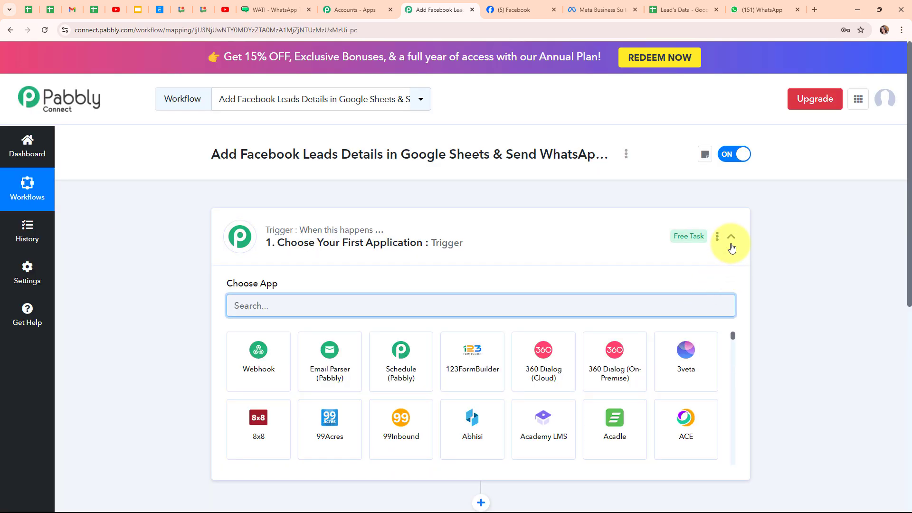
- Search 'face' in the trigger step's app list and choose Facebook Lead Ads
{"action": "left_click", "coordinate": [731, 237]}
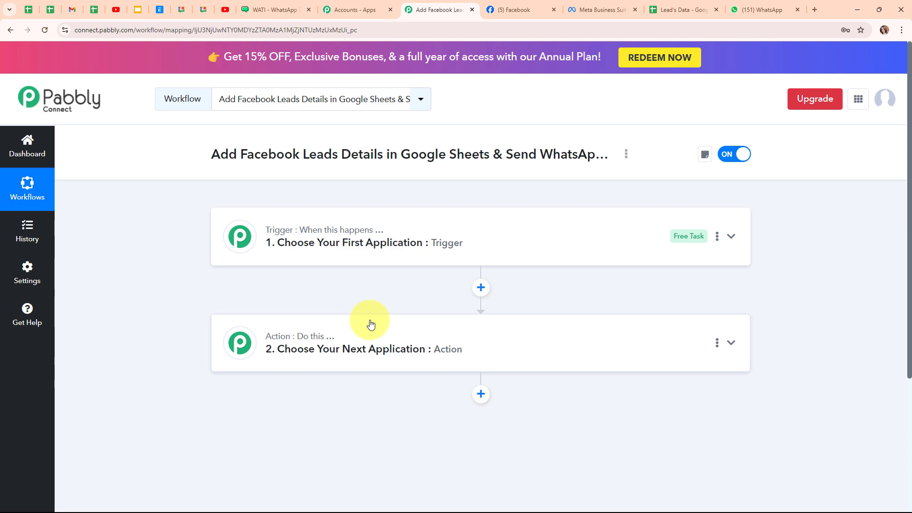
{"action": "mouse_move", "coordinate": [287, 344]}
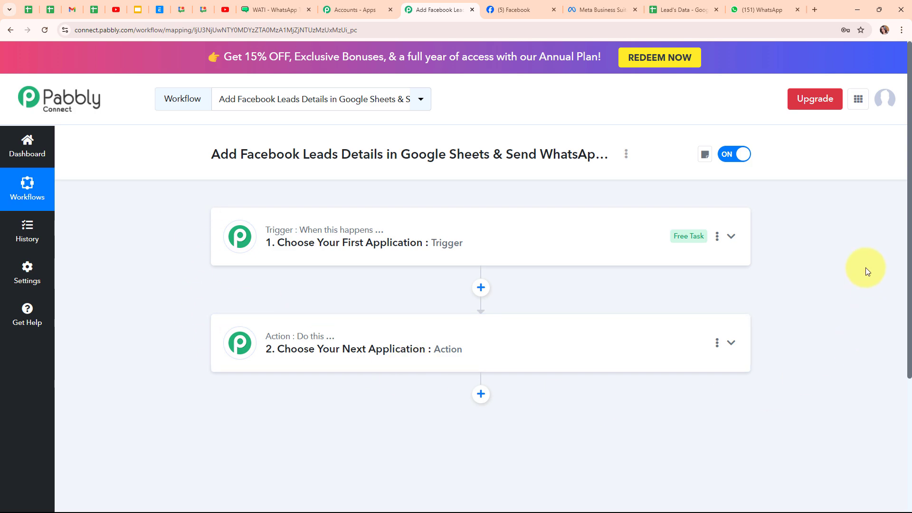
{"action": "left_click", "coordinate": [729, 238]}
{"action": "left_click", "coordinate": [367, 304]}
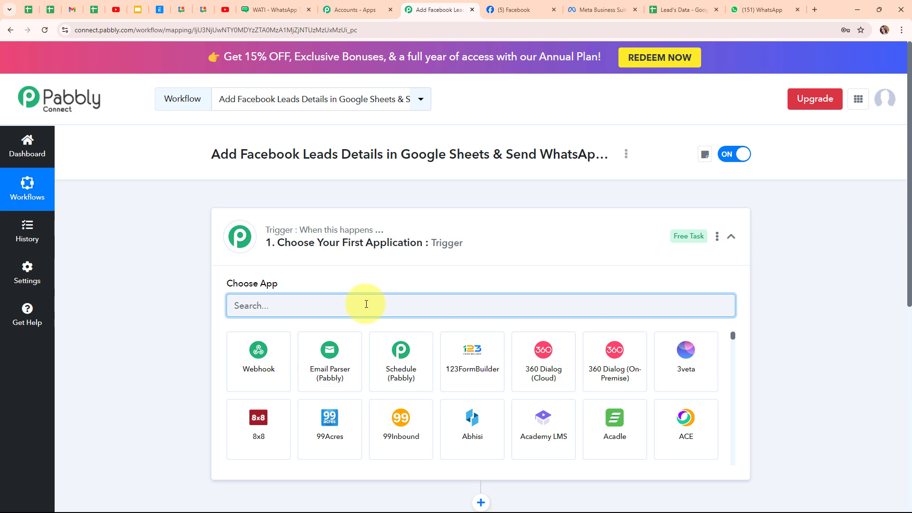
{"action": "type", "text": "face"}
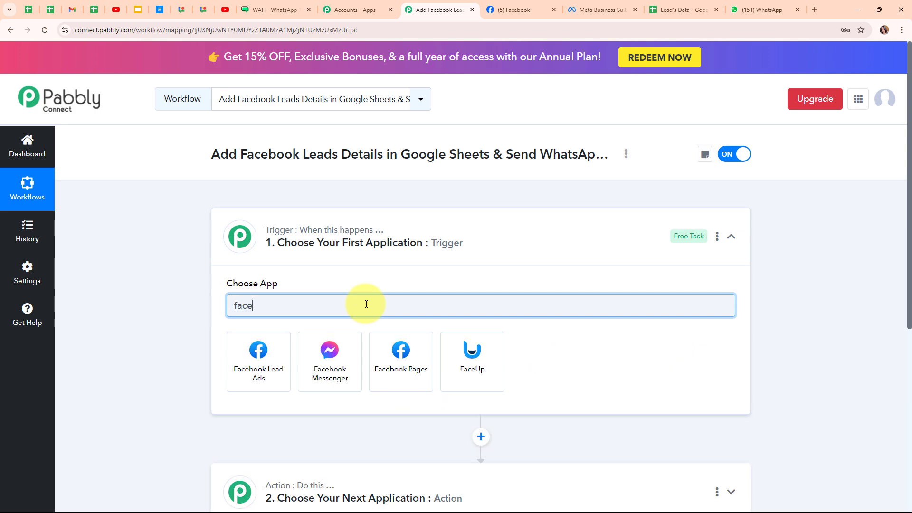
{"action": "left_click", "coordinate": [283, 356]}
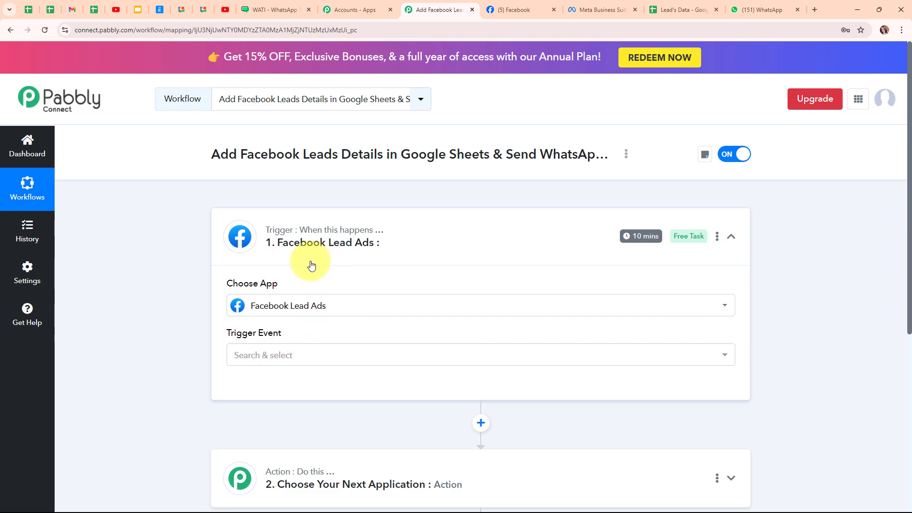
- Set the trigger event to New Lead (Instant) and connect a new Facebook Lead Ads account
{"action": "left_click", "coordinate": [316, 358]}
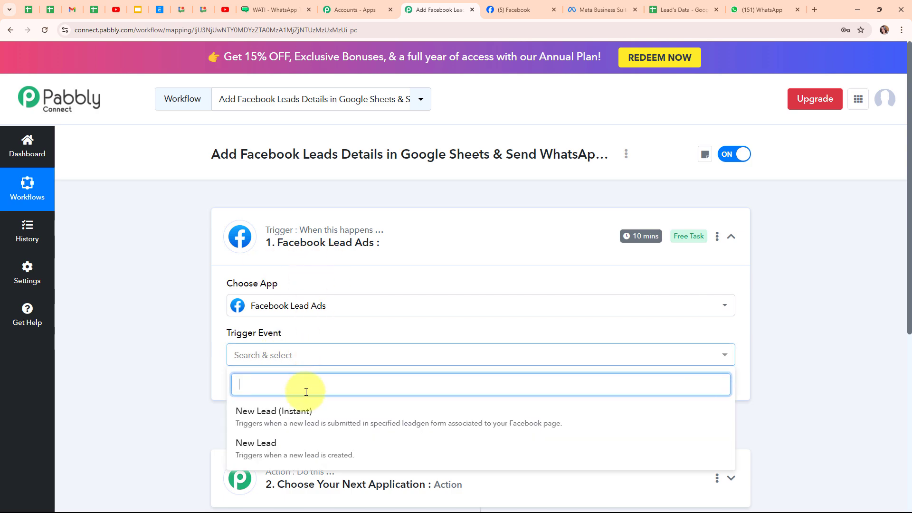
{"action": "left_click", "coordinate": [301, 413]}
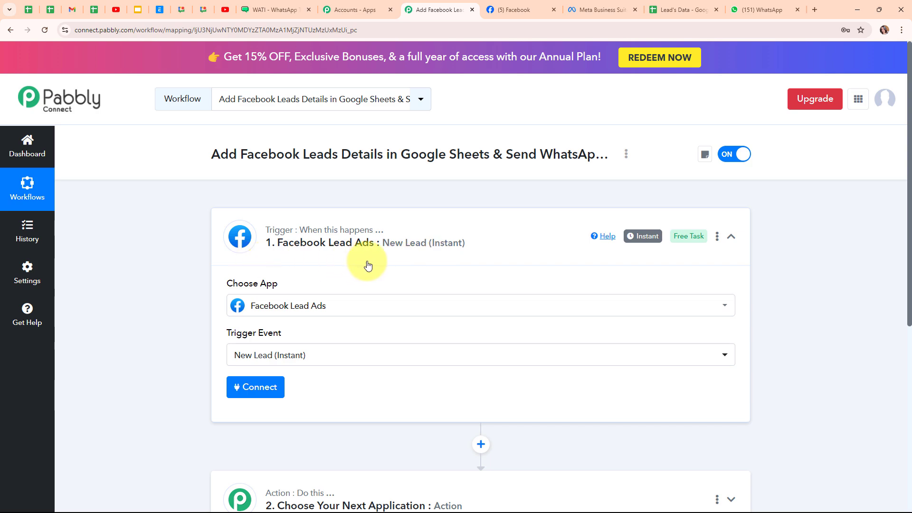
{"action": "left_click", "coordinate": [241, 397]}
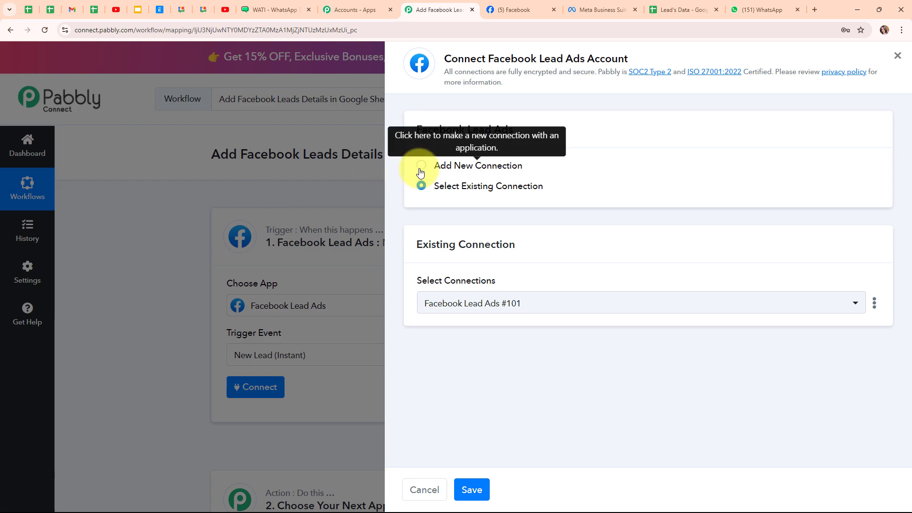
{"action": "left_click", "coordinate": [420, 172]}
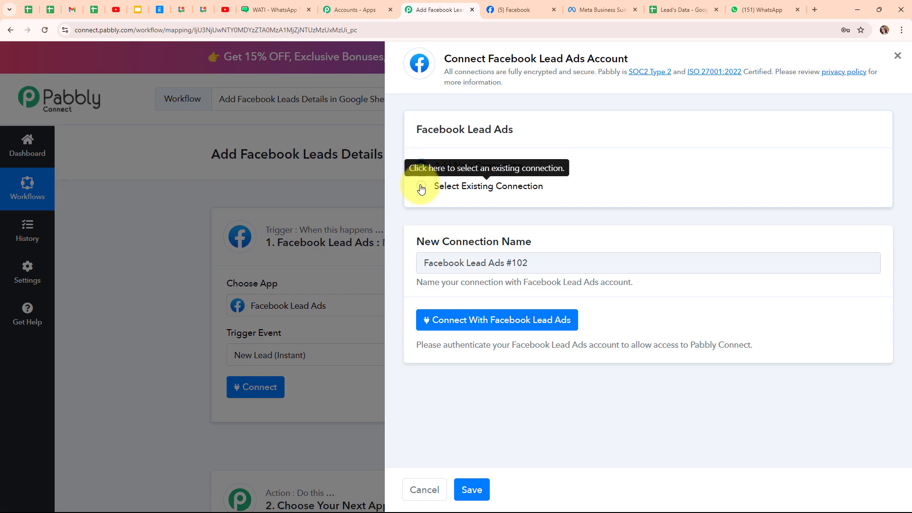
{"action": "left_click", "coordinate": [498, 321]}
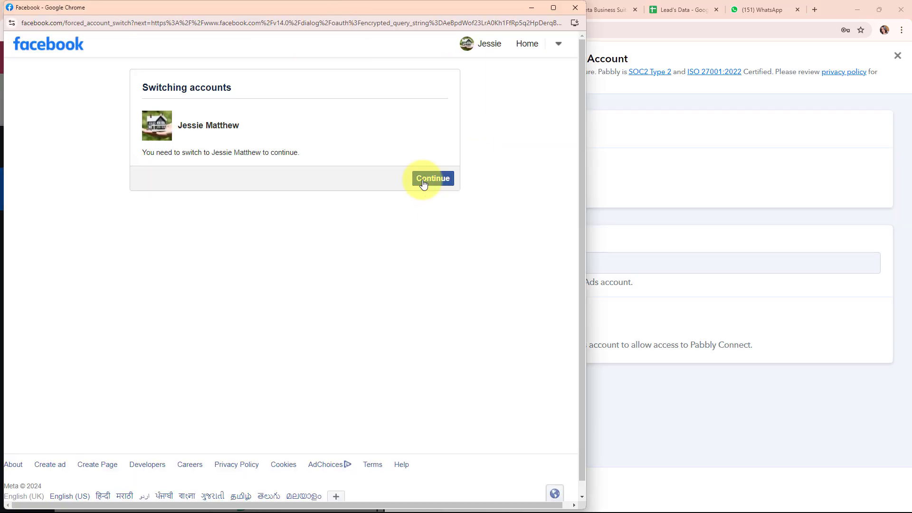
{"action": "left_click", "coordinate": [424, 183]}
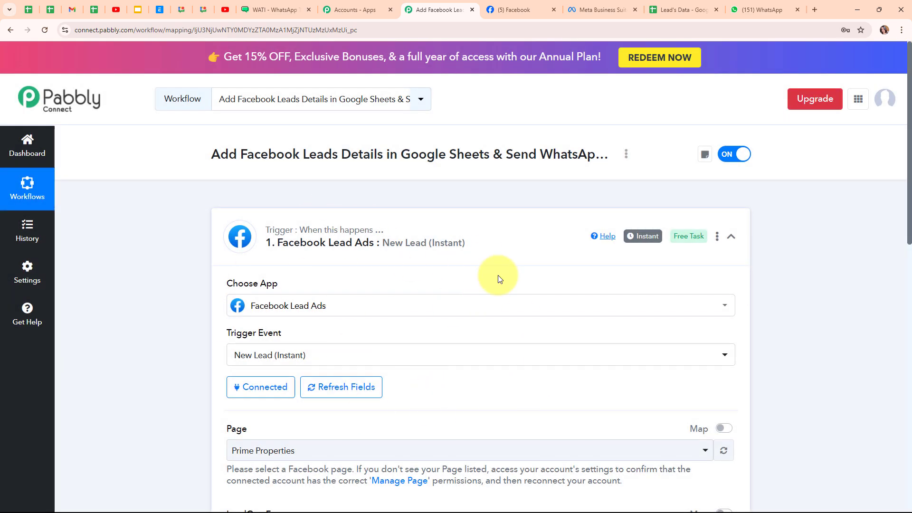
- Search 'di' in the trigger's Page list and select Digital Dynamics
{"action": "scroll", "coordinate": [515, 378], "scroll_direction": "down", "scroll_amount": 1}
{"action": "scroll", "coordinate": [515, 378], "scroll_direction": "down", "scroll_amount": 4}
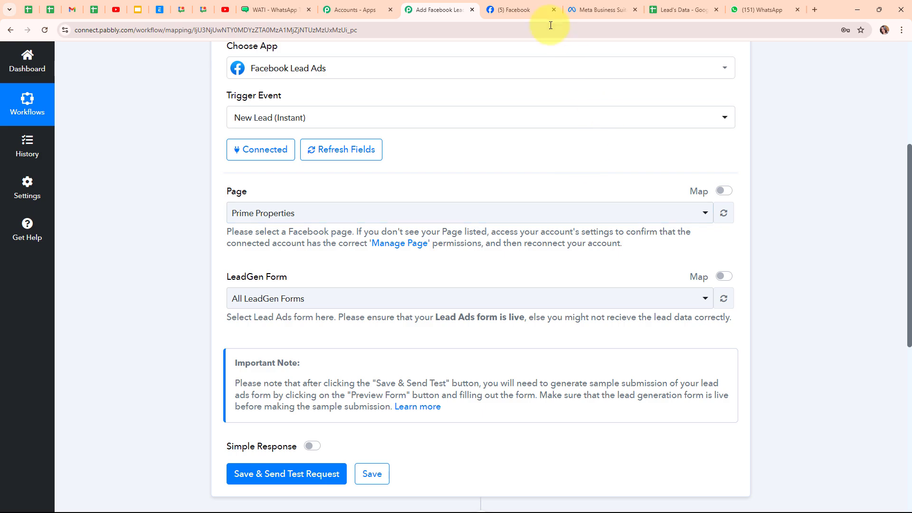
{"action": "left_click", "coordinate": [538, 17]}
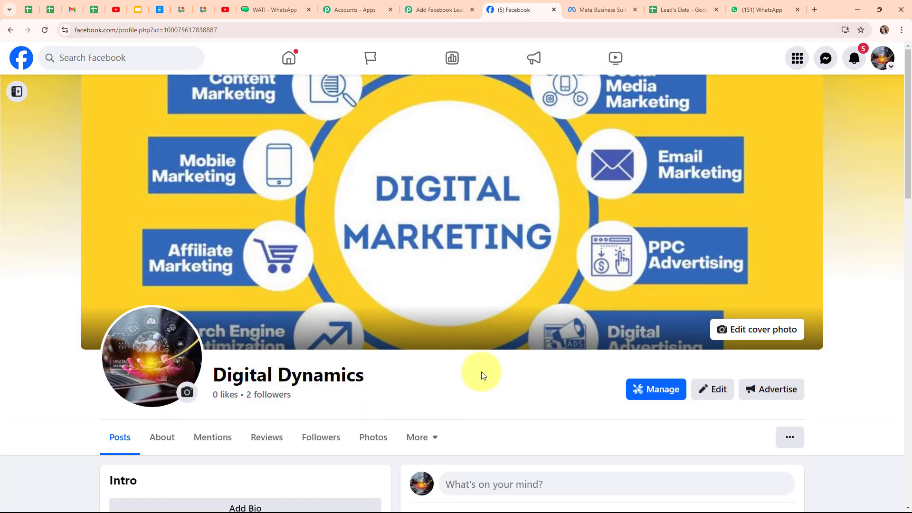
{"action": "left_click", "coordinate": [435, 8]}
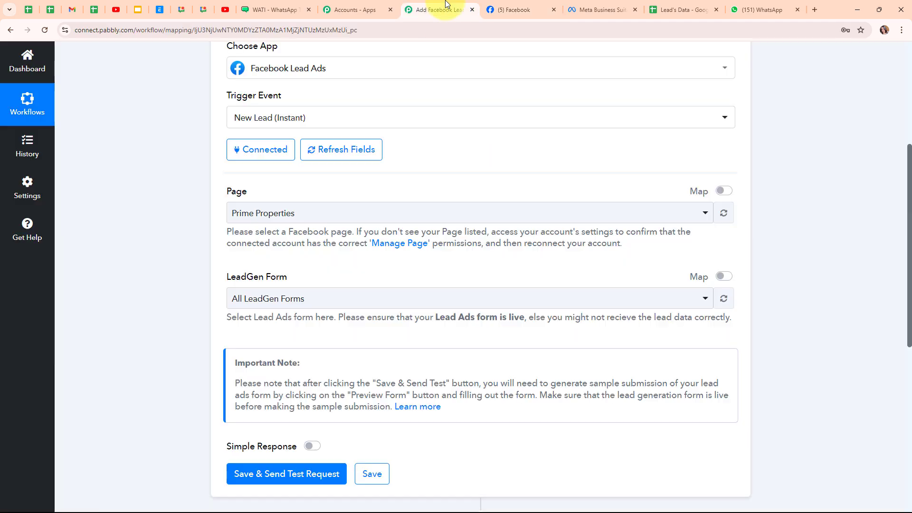
{"action": "left_click", "coordinate": [464, 214]}
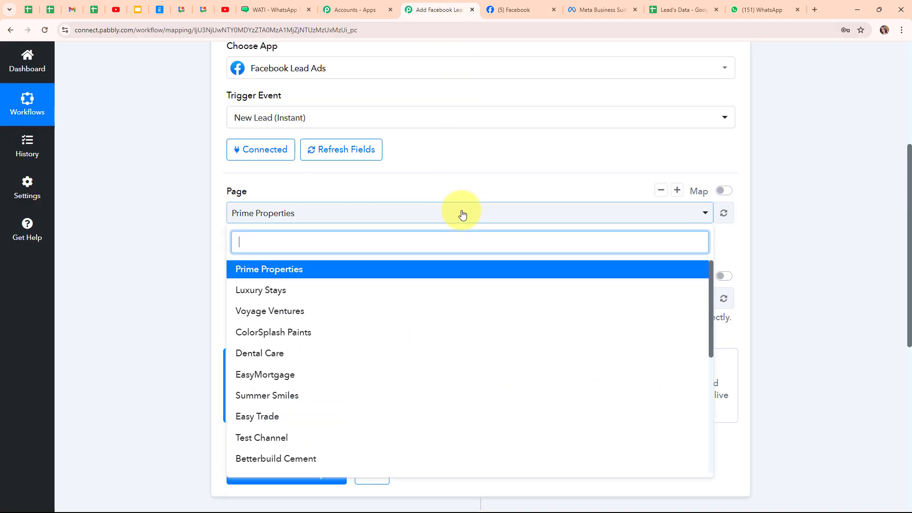
{"action": "type", "text": "di"}
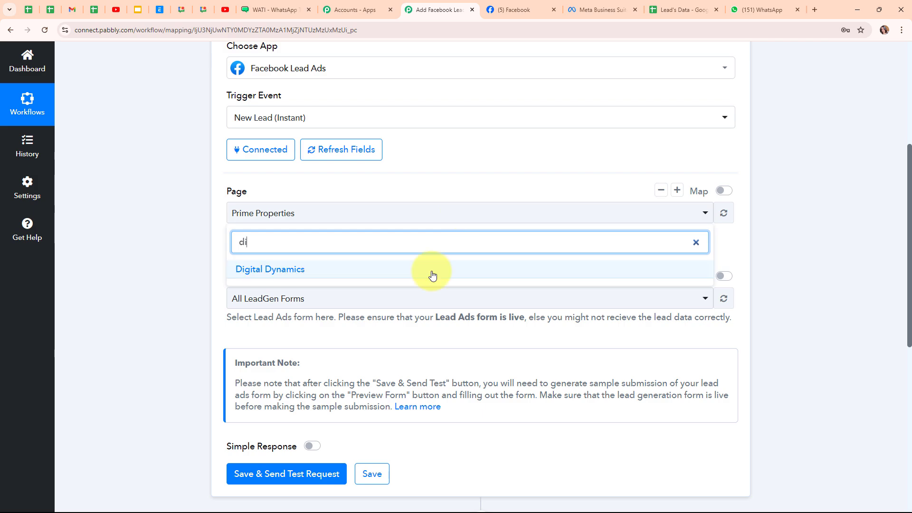
{"action": "left_click", "coordinate": [432, 275]}
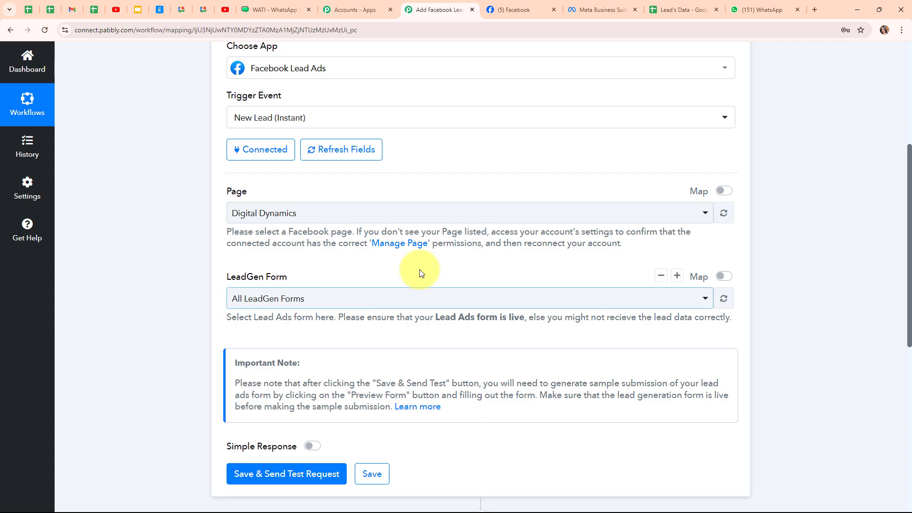
- Choose Enquiry Form as the trigger's LeadGen form after checking the page's forms
{"action": "left_click", "coordinate": [620, 5]}
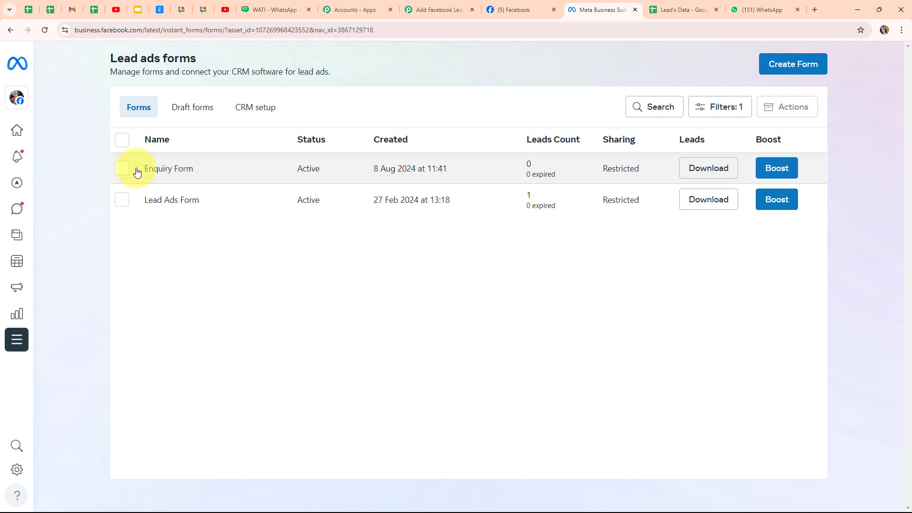
{"action": "left_click", "coordinate": [451, 11]}
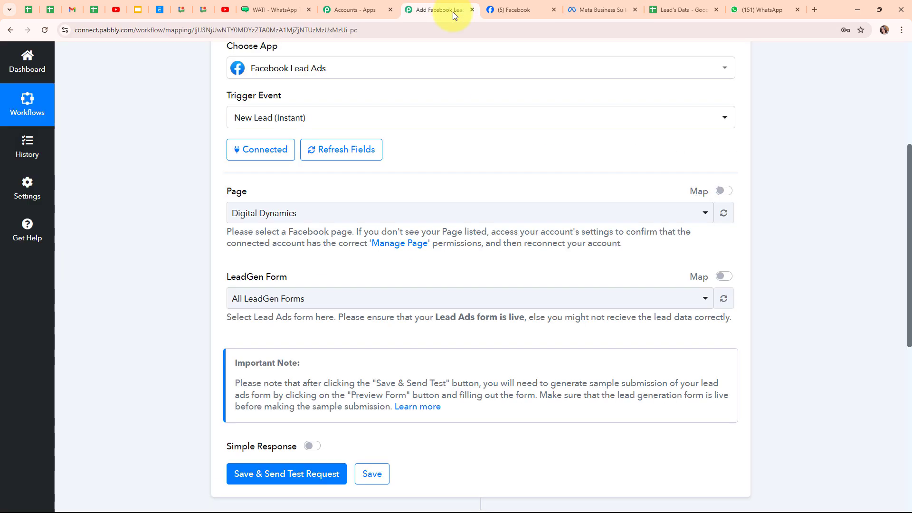
{"action": "left_click", "coordinate": [299, 301]}
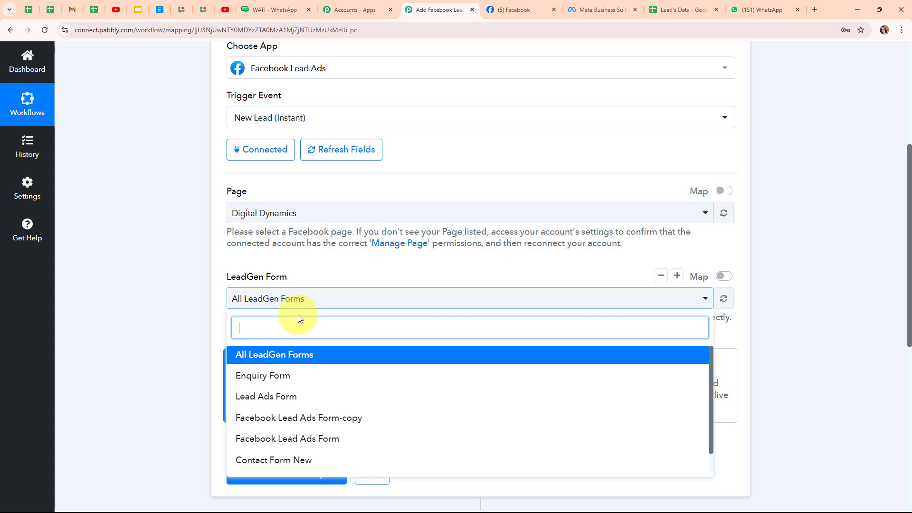
{"action": "left_click", "coordinate": [290, 379]}
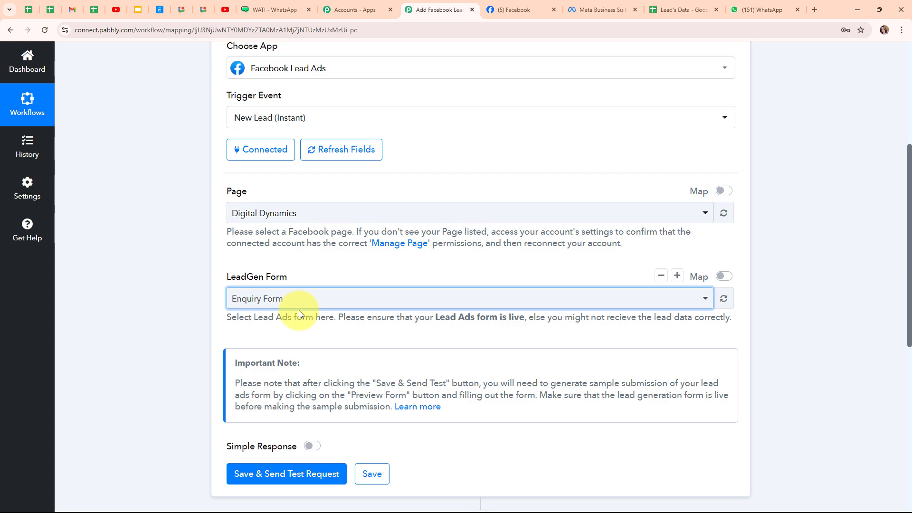
{"action": "left_click", "coordinate": [330, 307]}
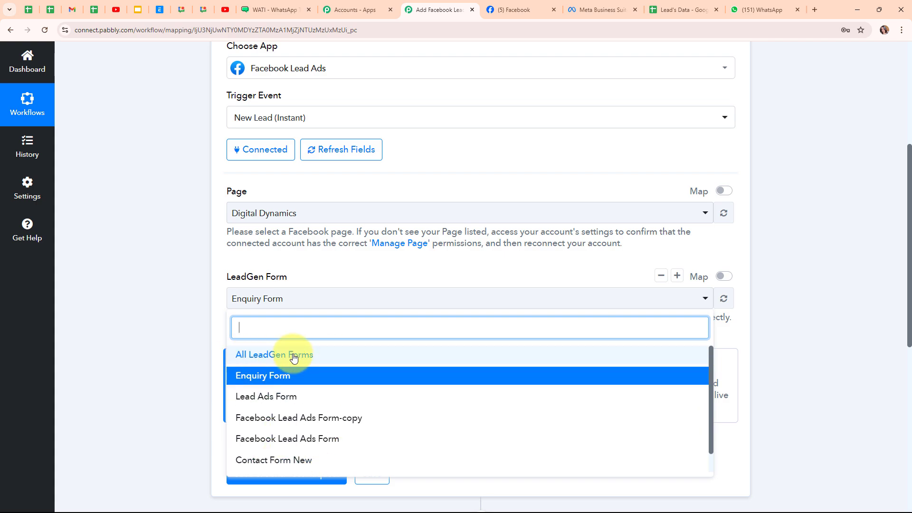
{"action": "left_click", "coordinate": [116, 261]}
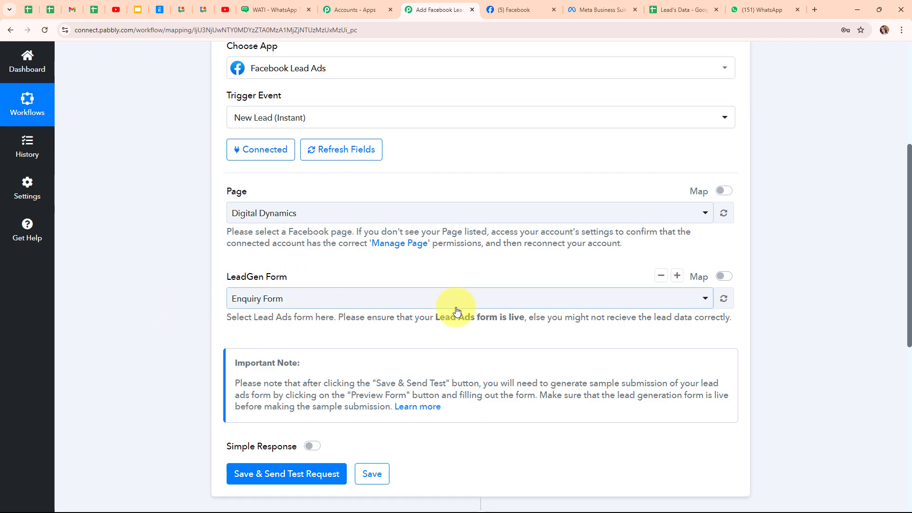
{"action": "scroll", "coordinate": [457, 312], "scroll_direction": "down", "scroll_amount": 4}
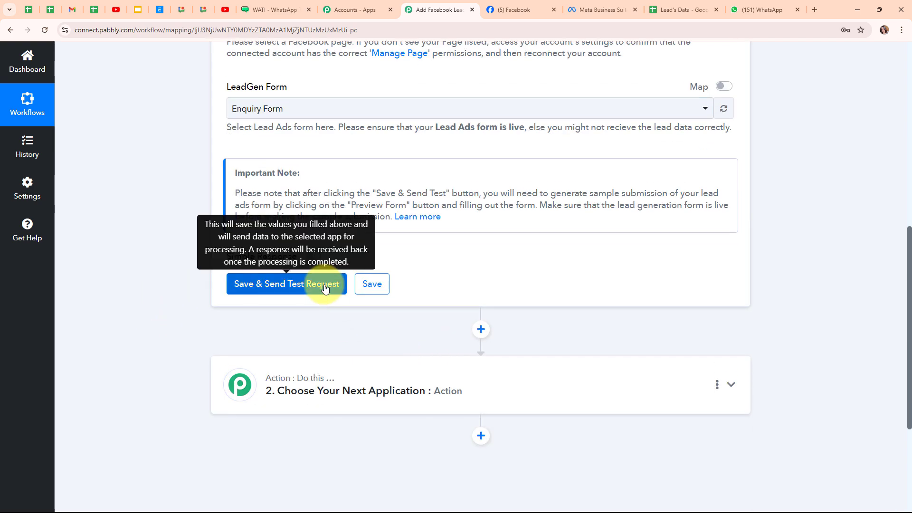
- Save the trigger and send a test request so it awaits a webhook lead
{"action": "left_click", "coordinate": [325, 286]}
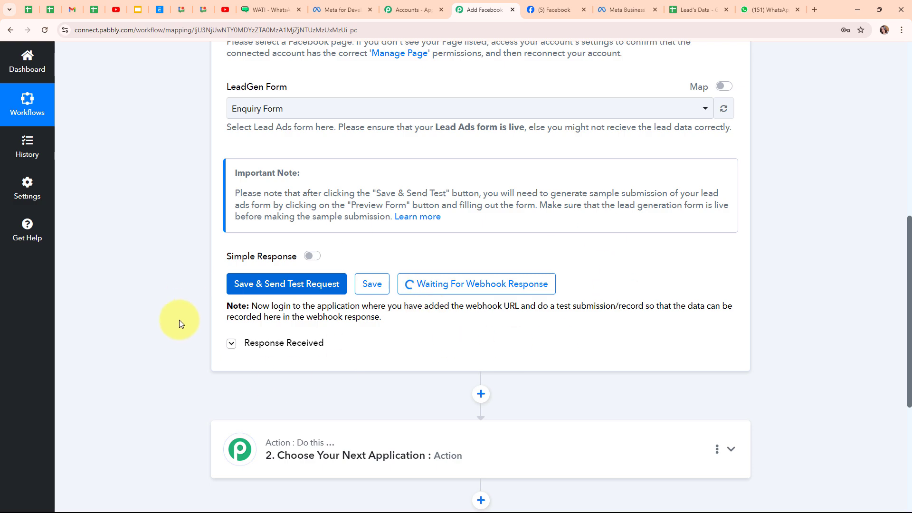
- Open the Lead Ads RTU Debug Tool from Meta for Developers' More > Tools
{"action": "left_click", "coordinate": [338, 10]}
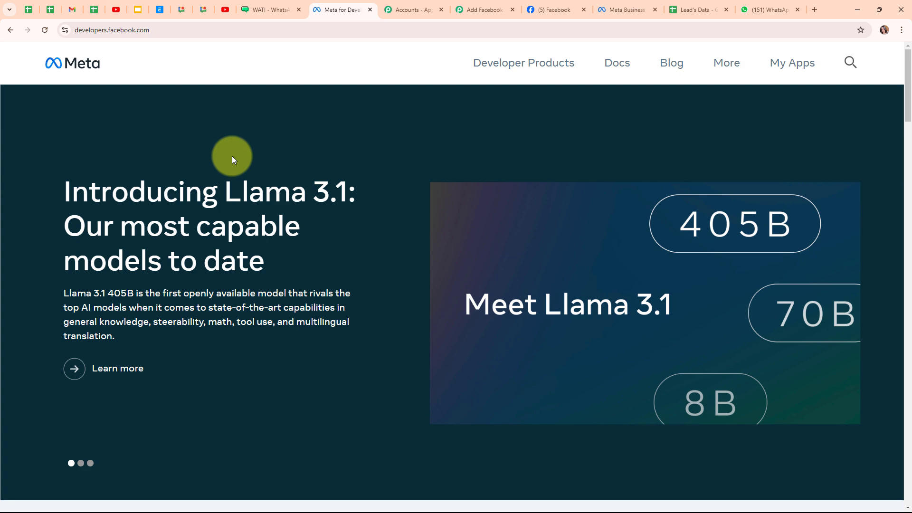
{"action": "left_click", "coordinate": [734, 63]}
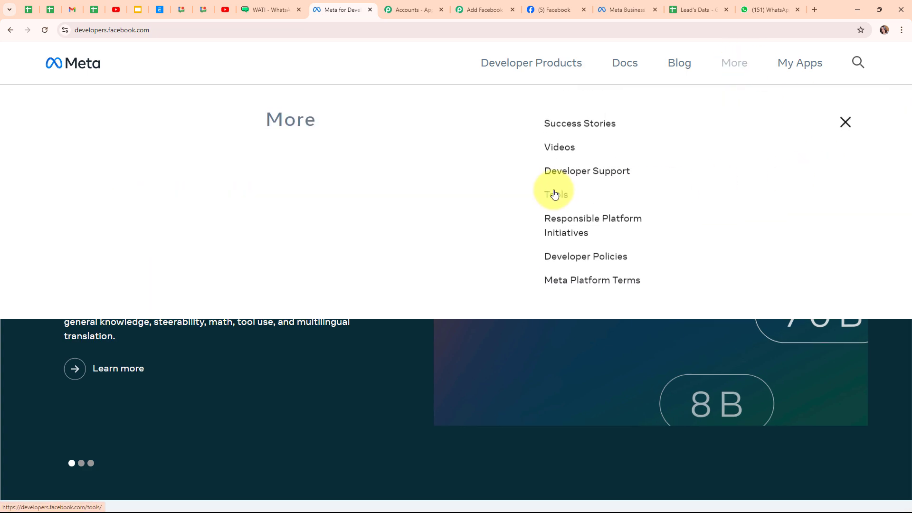
{"action": "left_click", "coordinate": [555, 193]}
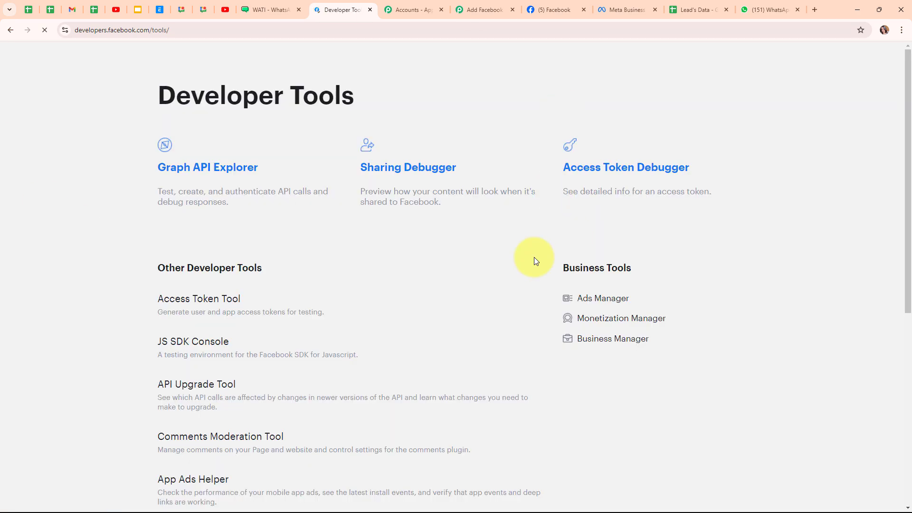
{"action": "scroll", "coordinate": [367, 288], "scroll_direction": "down", "scroll_amount": 7}
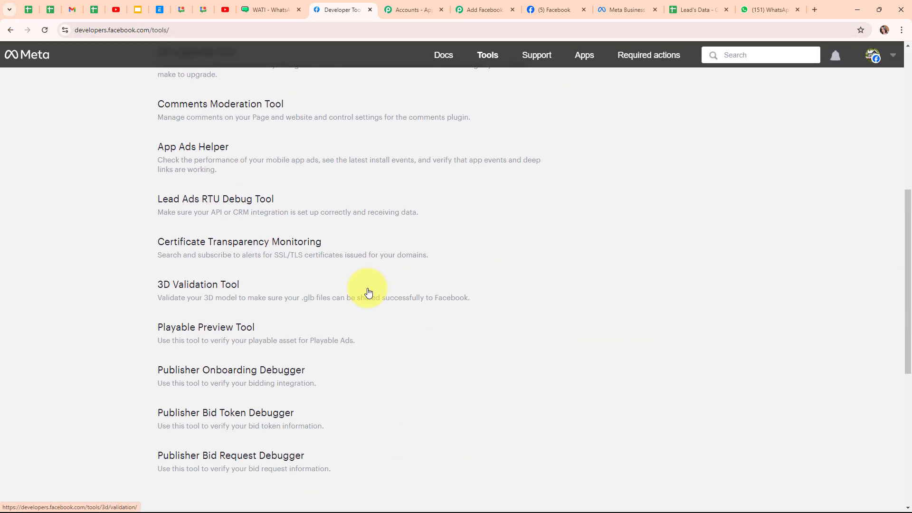
{"action": "left_click", "coordinate": [164, 200]}
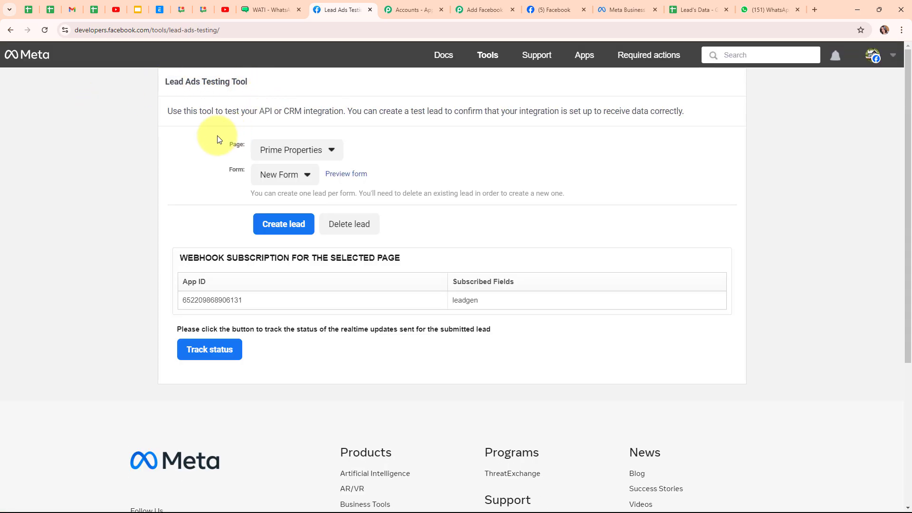
- Choose the Digital Dynamics page and the Enquiry Form, then preview the form
{"action": "left_click", "coordinate": [315, 149]}
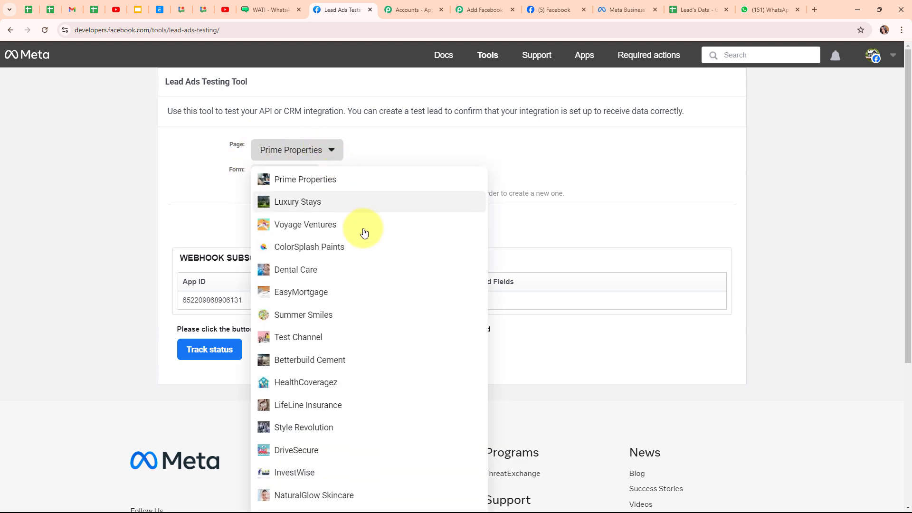
{"action": "scroll", "coordinate": [401, 275], "scroll_direction": "down", "scroll_amount": 4}
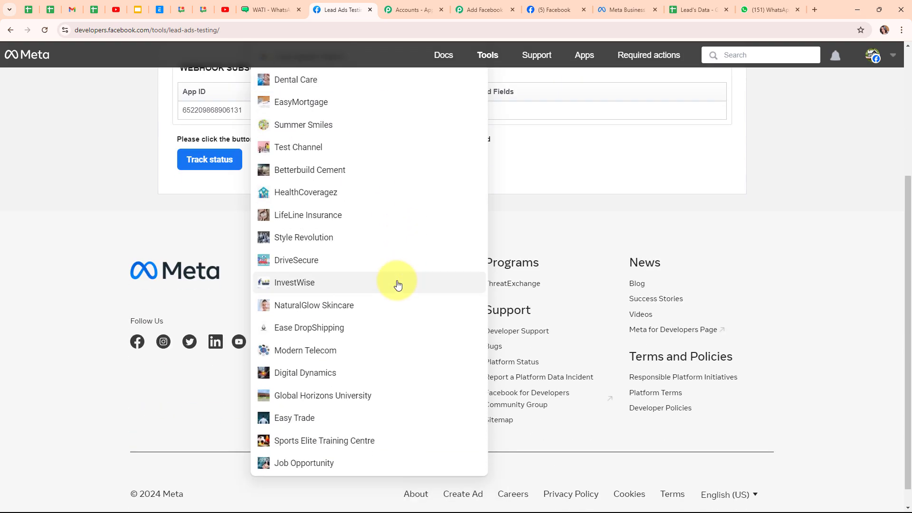
{"action": "left_click", "coordinate": [397, 379]}
{"action": "left_click", "coordinate": [321, 177]}
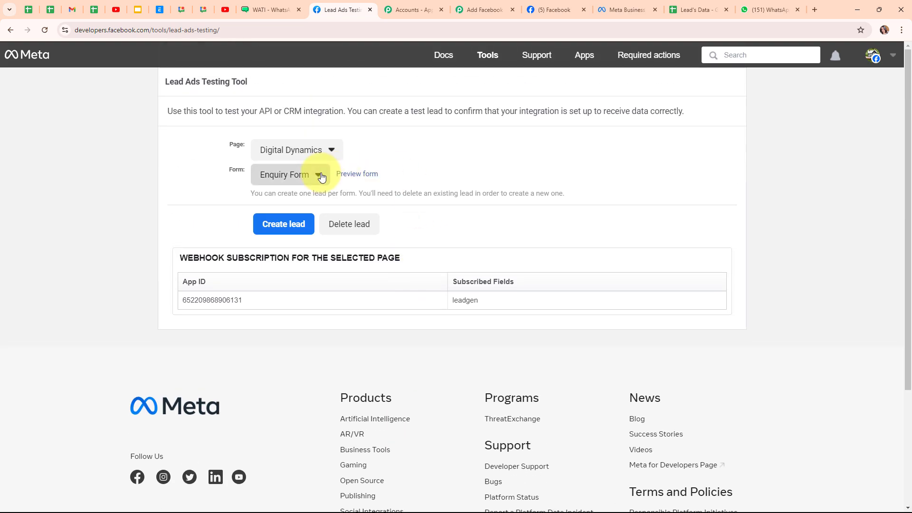
{"action": "left_click", "coordinate": [299, 195]}
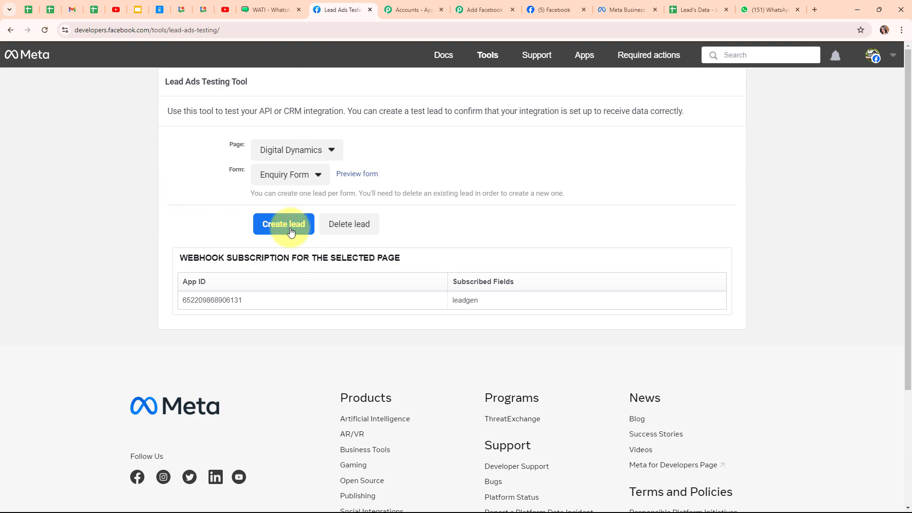
{"action": "left_click", "coordinate": [357, 177]}
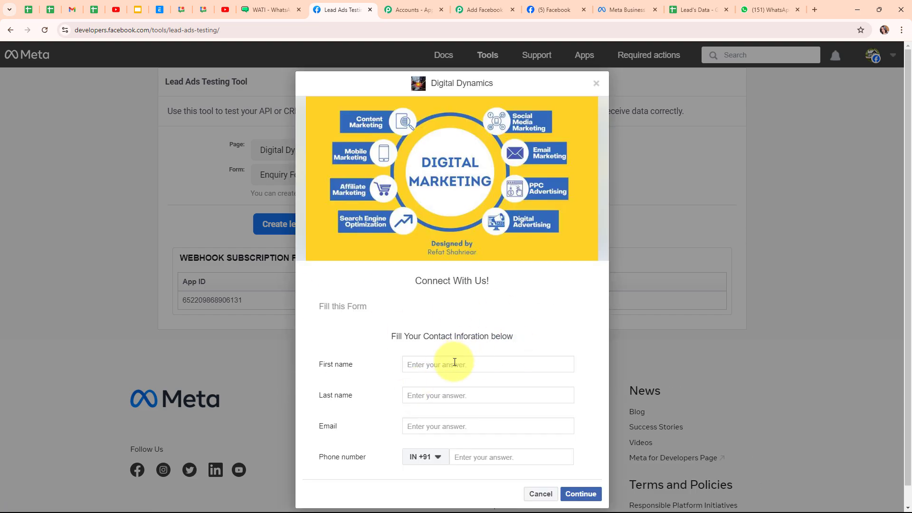
- Fill the form with a sample first name, last name, email and phone number, and submit
{"action": "left_click", "coordinate": [454, 363]}
{"action": "type", "text": "Dummy"}
{"action": "left_click", "coordinate": [449, 394]}
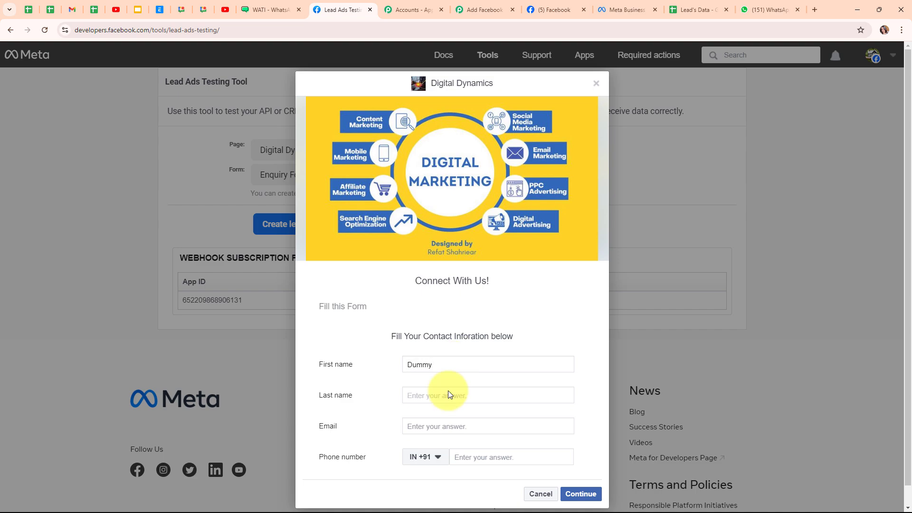
{"action": "type", "text": "User"}
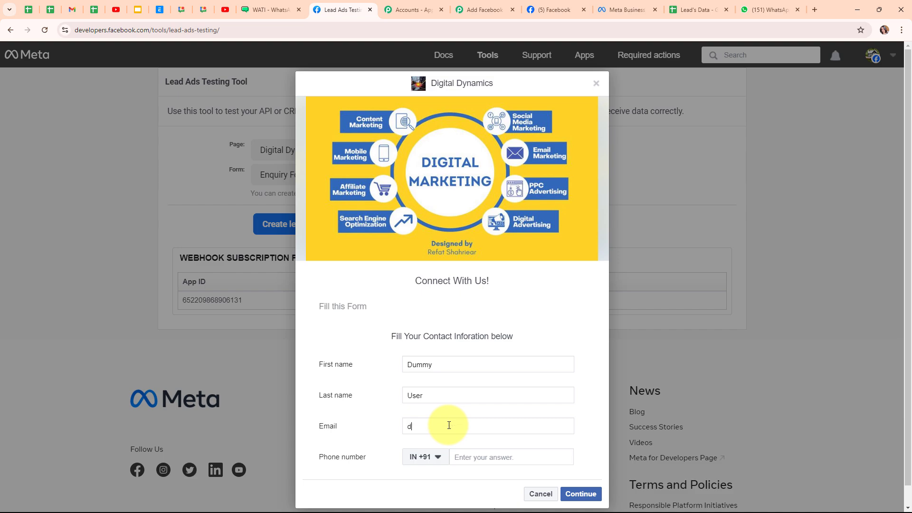
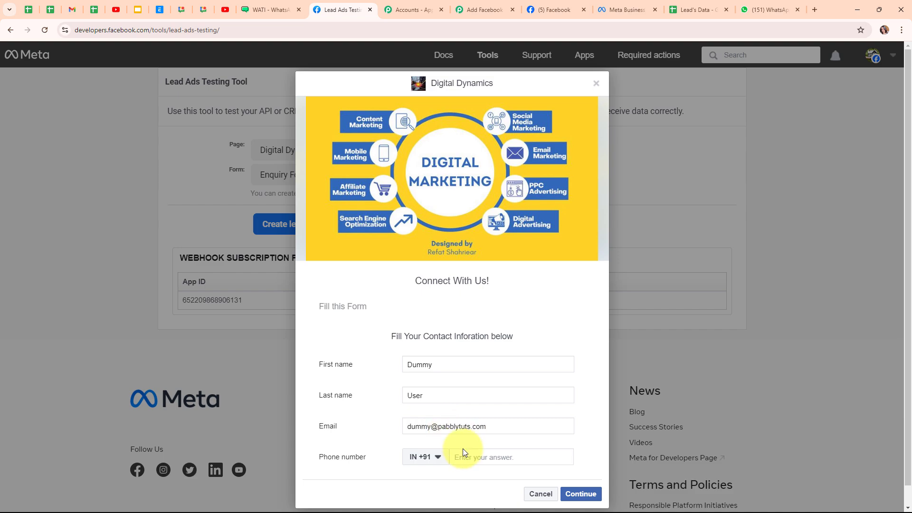
{"action": "left_click", "coordinate": [462, 454]}
{"action": "type", "text": "90000 00000"}
{"action": "left_click", "coordinate": [572, 494]}
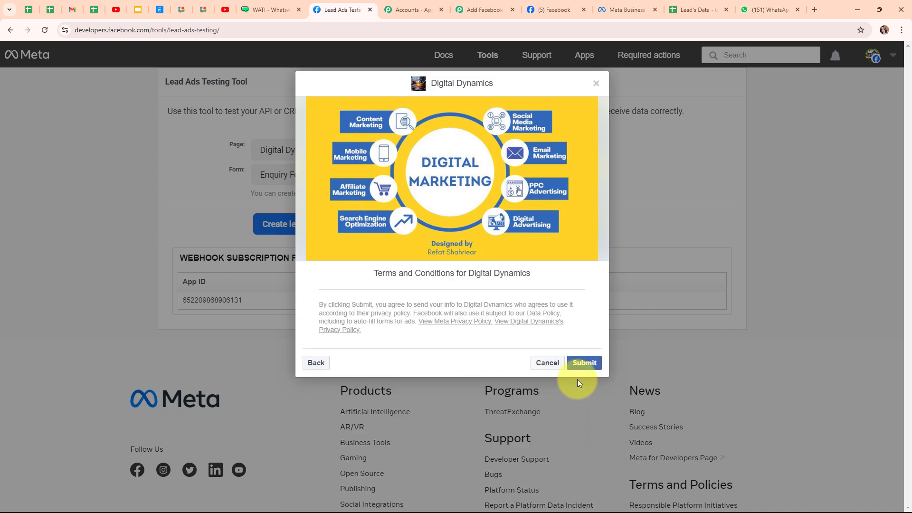
{"action": "left_click", "coordinate": [582, 363]}
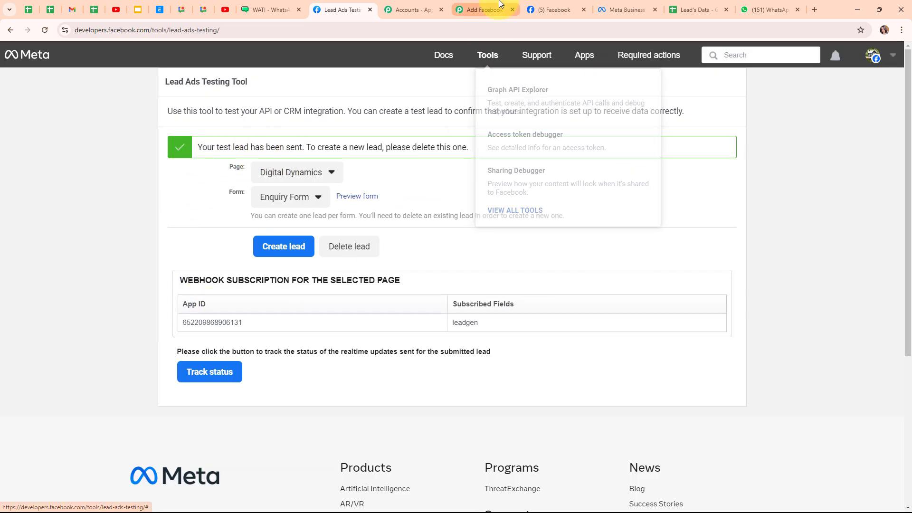
- Back in the workflow, check the test lead's received first name, last name and email
{"action": "left_click", "coordinate": [489, 10]}
{"action": "scroll", "coordinate": [654, 336], "scroll_direction": "down", "scroll_amount": 5}
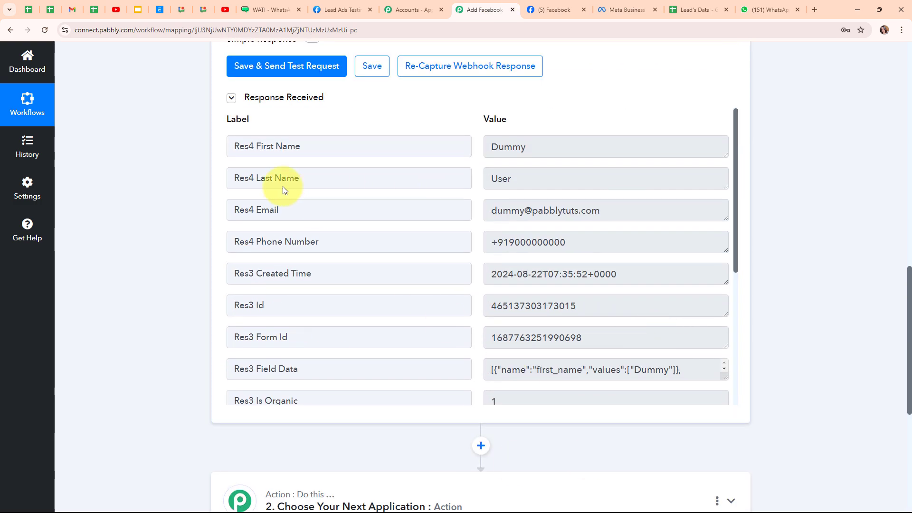
{"action": "left_click", "coordinate": [531, 149]}
{"action": "key", "text": "Tab"}
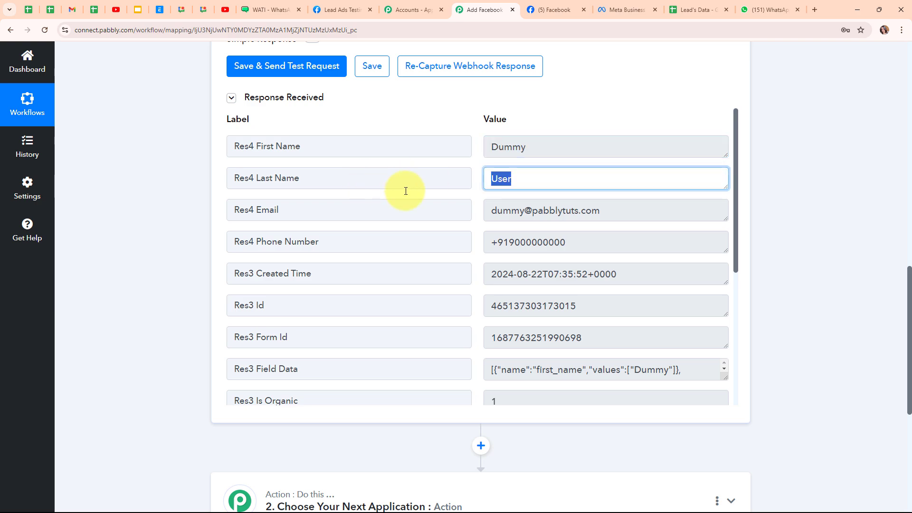
{"action": "key", "text": "Tab"}
{"action": "key", "text": "Tab"}
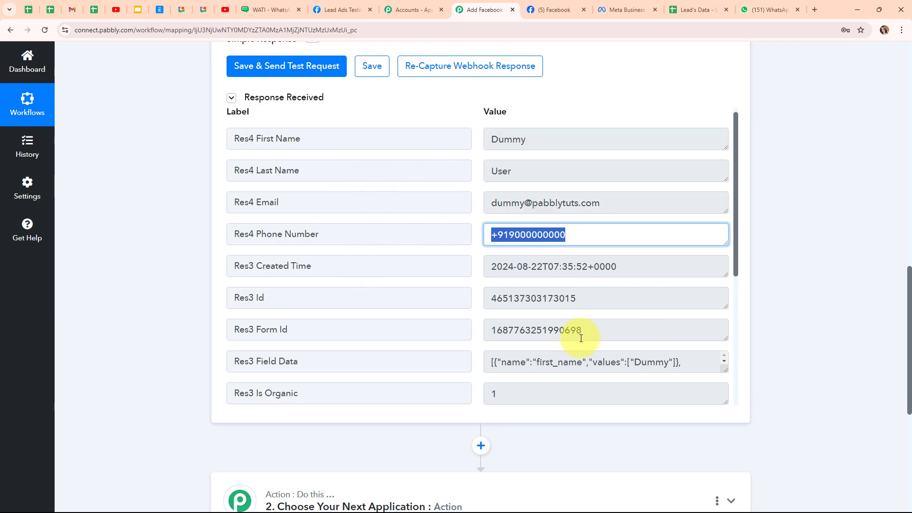
- Collapse the Facebook Lead Ads trigger step
{"action": "scroll", "coordinate": [525, 332], "scroll_direction": "down", "scroll_amount": 5}
{"action": "scroll", "coordinate": [794, 404], "scroll_direction": "up", "scroll_amount": 15}
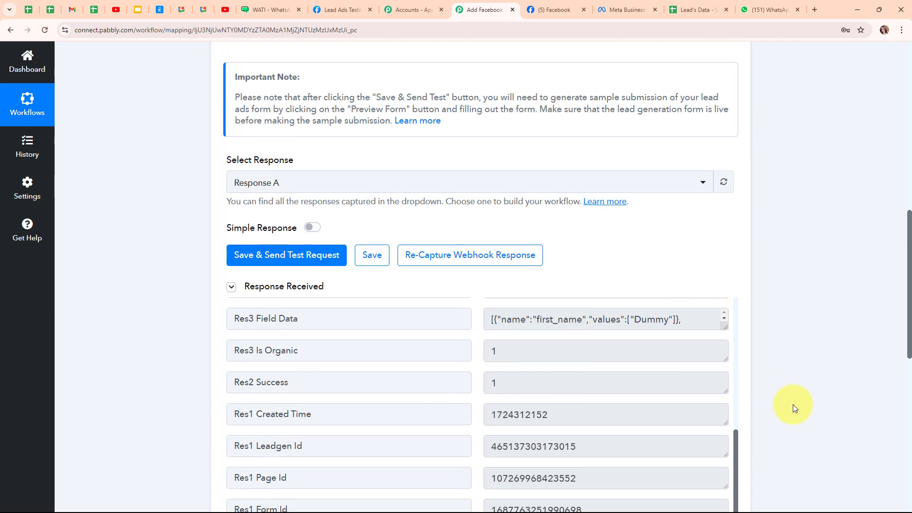
{"action": "scroll", "coordinate": [793, 404], "scroll_direction": "up", "scroll_amount": 1}
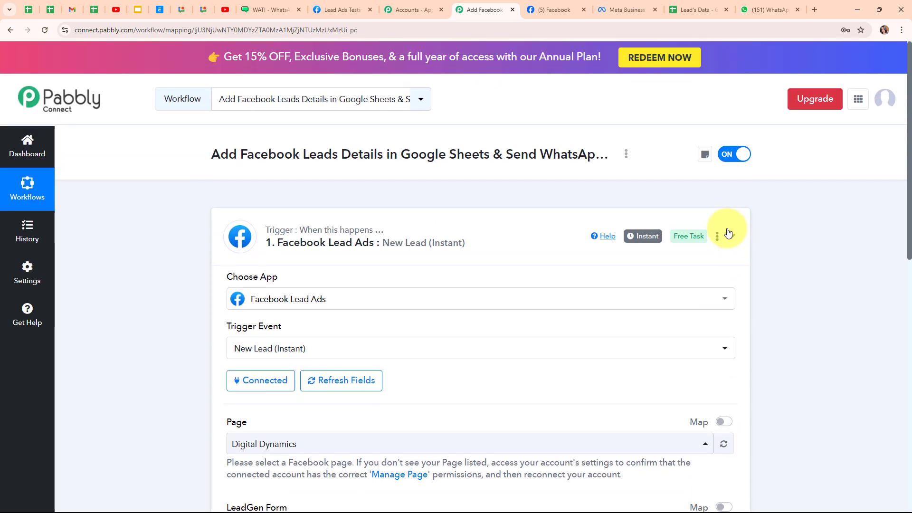
{"action": "left_click", "coordinate": [731, 236]}
- Set the second step to Google Sheets, found by searching 'goo', with the Add New Row event
{"action": "left_click", "coordinate": [279, 348]}
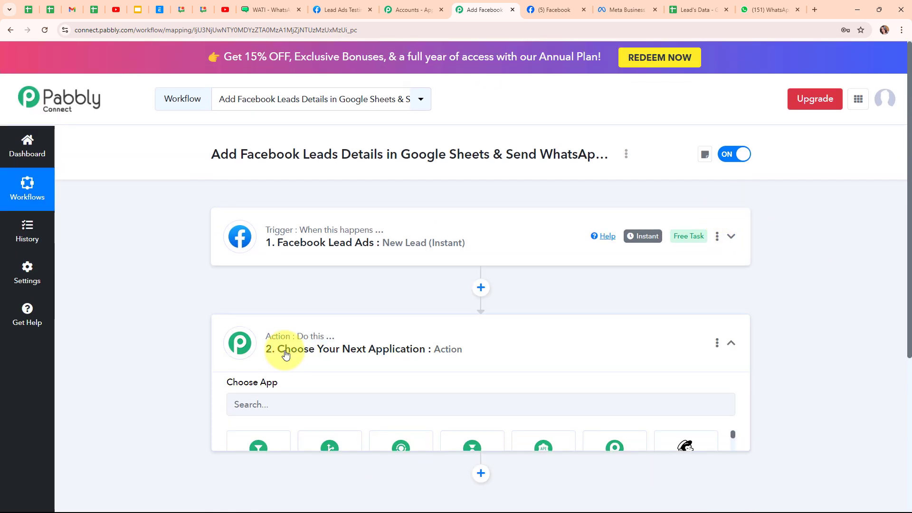
{"action": "scroll", "coordinate": [285, 351], "scroll_direction": "down", "scroll_amount": 3}
{"action": "left_click", "coordinate": [284, 250]}
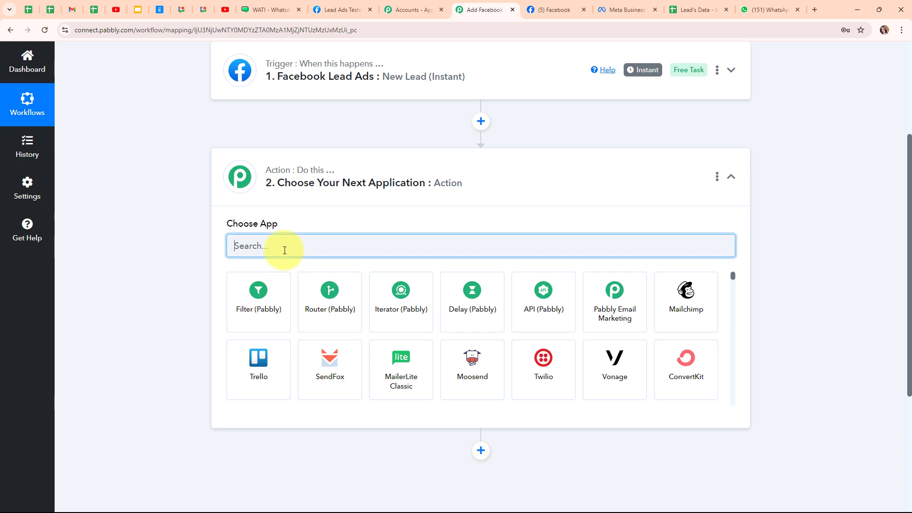
{"action": "type", "text": "goo"}
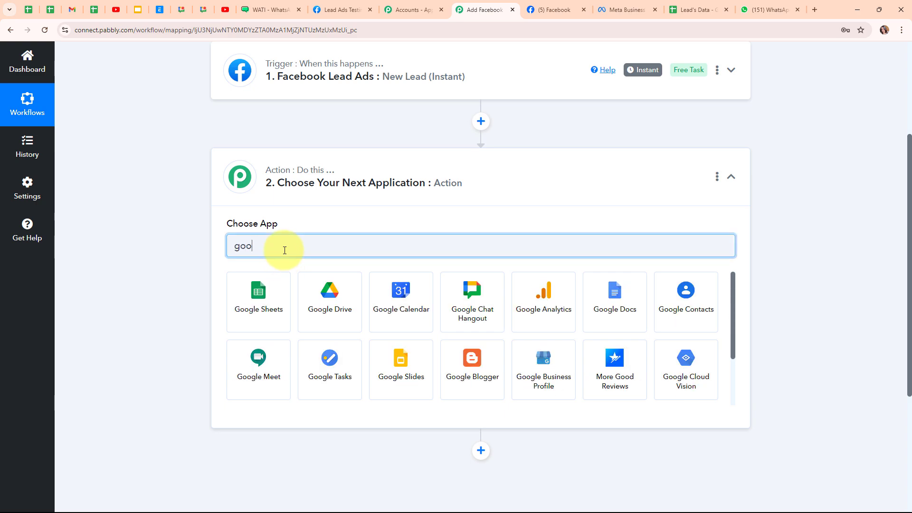
{"action": "left_click", "coordinate": [257, 302]}
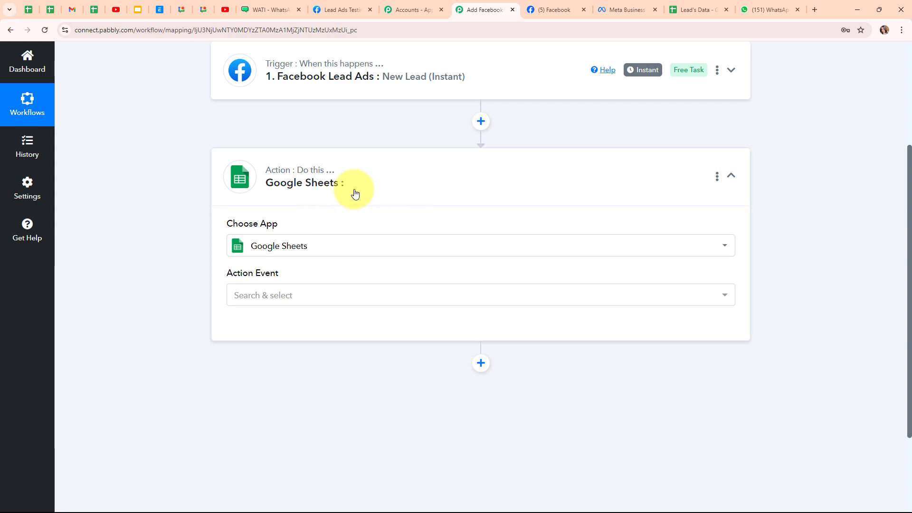
{"action": "left_click", "coordinate": [332, 300]}
{"action": "left_click", "coordinate": [326, 131]}
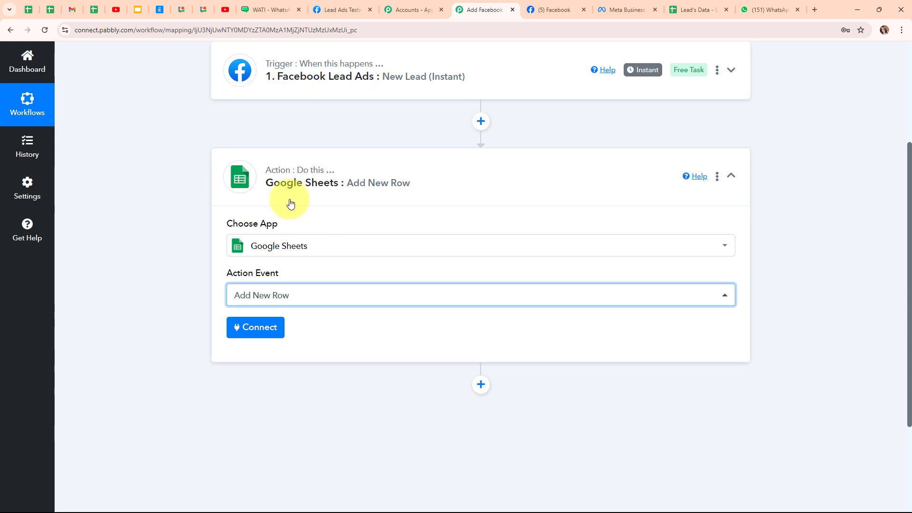
- Add a new Google Sheets connection by signing in with the first Google account and allowing access
{"action": "left_click", "coordinate": [257, 326]}
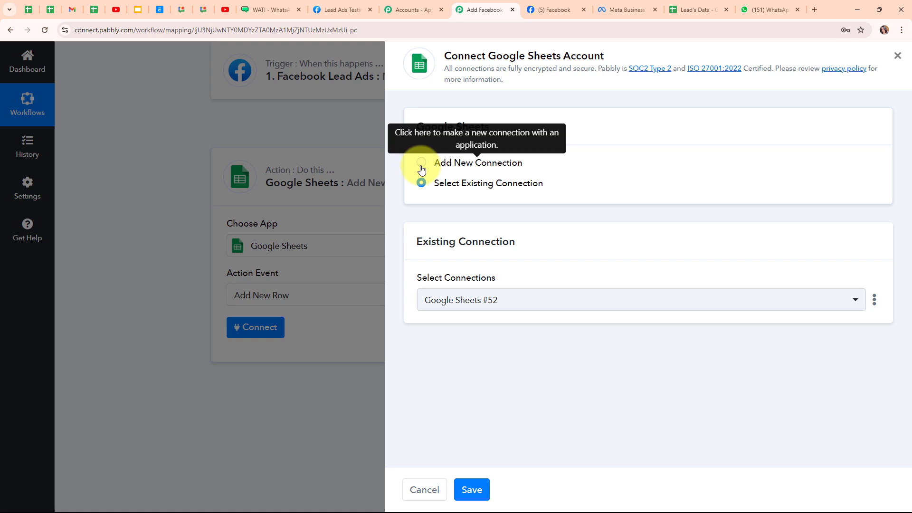
{"action": "left_click", "coordinate": [421, 165]}
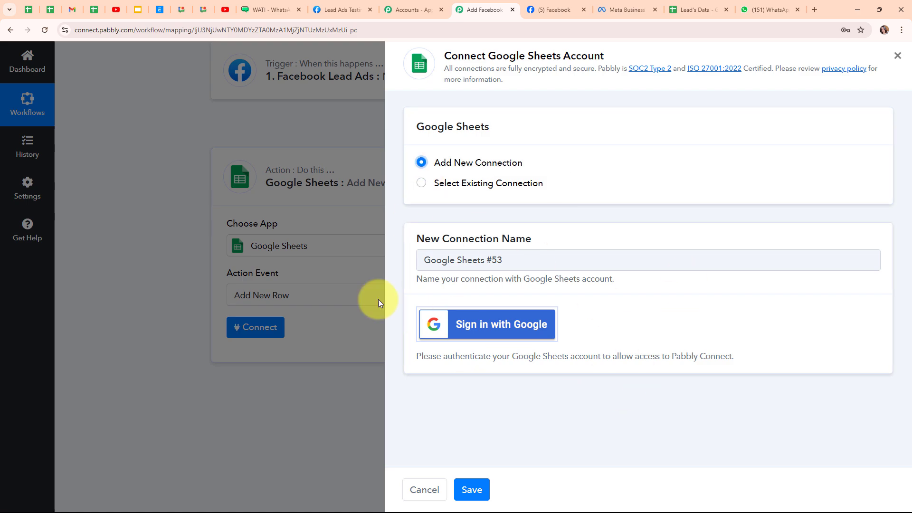
{"action": "left_click", "coordinate": [482, 341]}
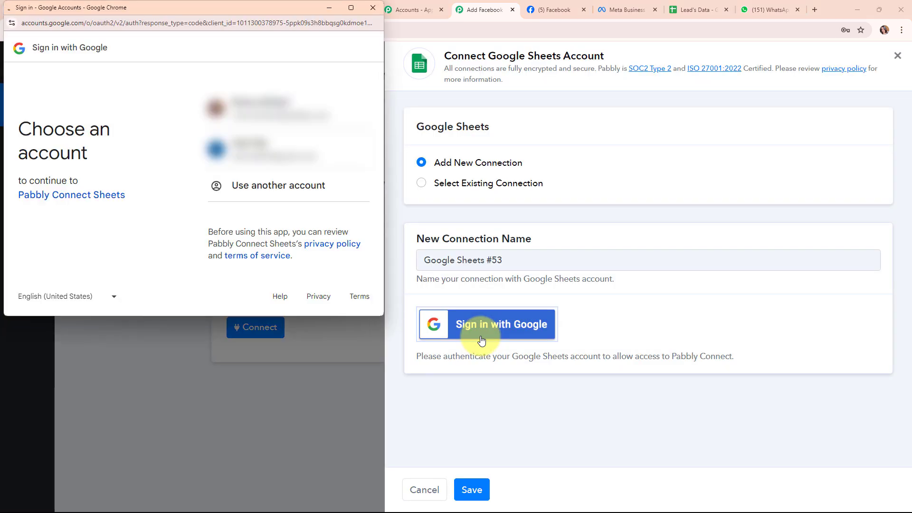
{"action": "left_click", "coordinate": [252, 112]}
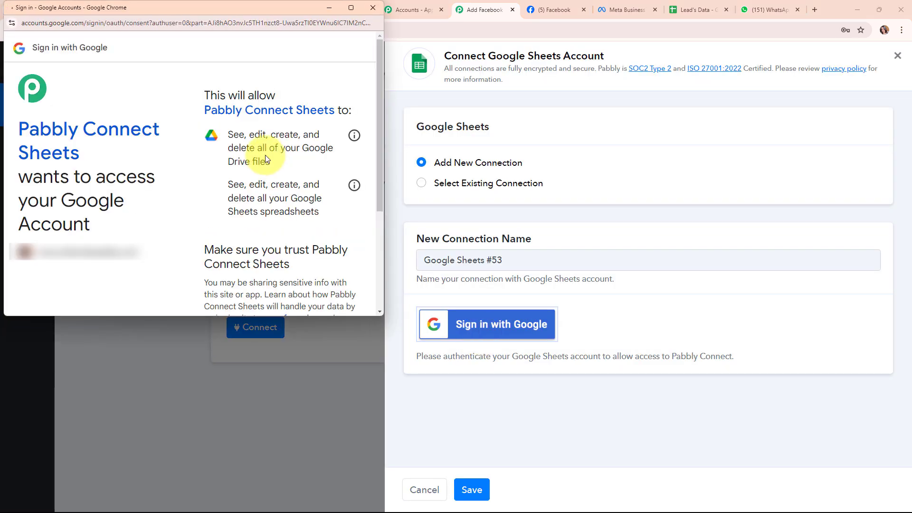
{"action": "scroll", "coordinate": [271, 213], "scroll_direction": "down", "scroll_amount": 2}
{"action": "left_click", "coordinate": [278, 269]}
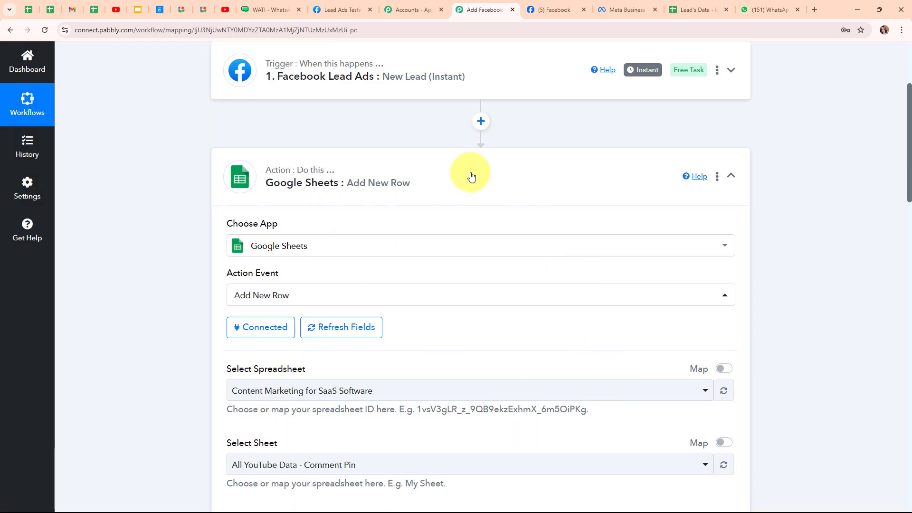
- Check the Lead's Data spreadsheet's columns and select Lead's Data as the spreadsheet
{"action": "scroll", "coordinate": [534, 346], "scroll_direction": "down", "scroll_amount": 4}
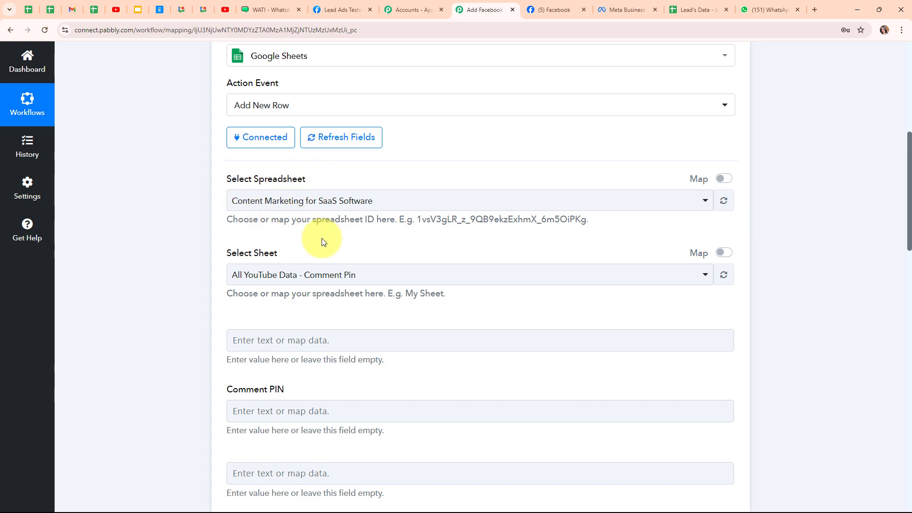
{"action": "left_click", "coordinate": [689, 11]}
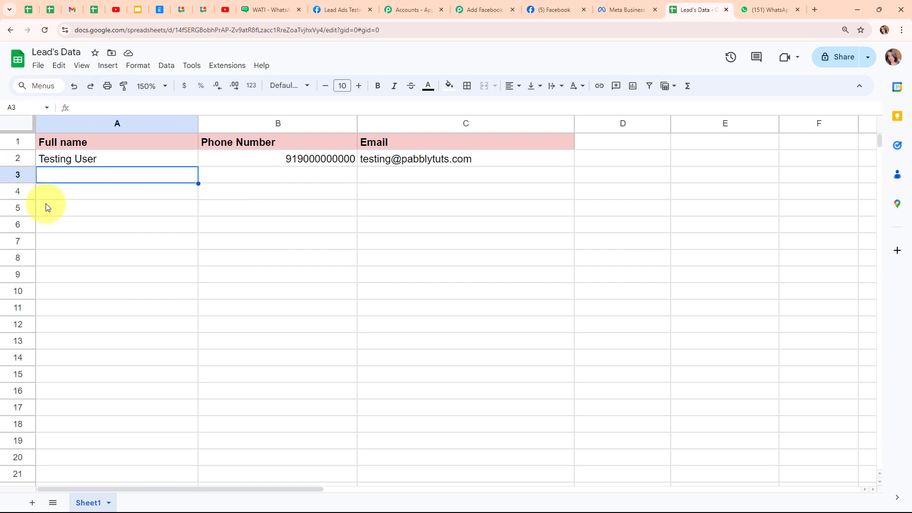
{"action": "left_click", "coordinate": [477, 10]}
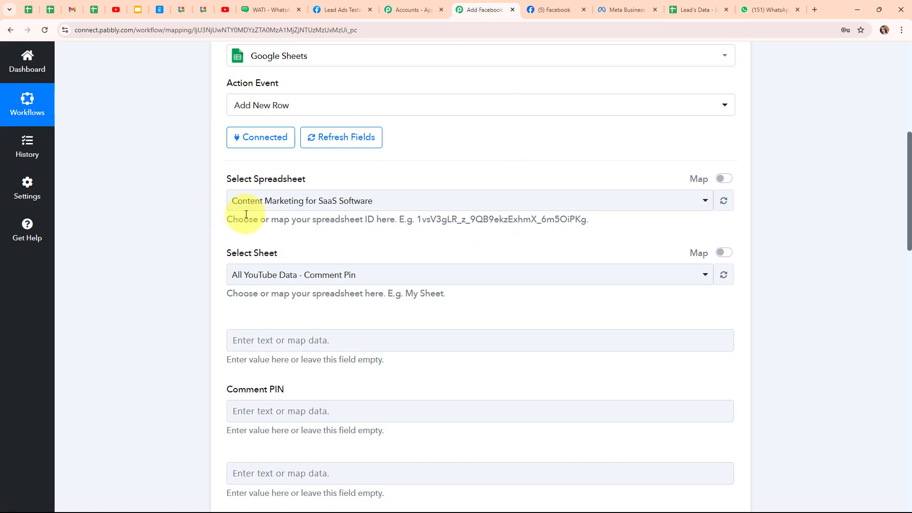
{"action": "left_click", "coordinate": [293, 205]}
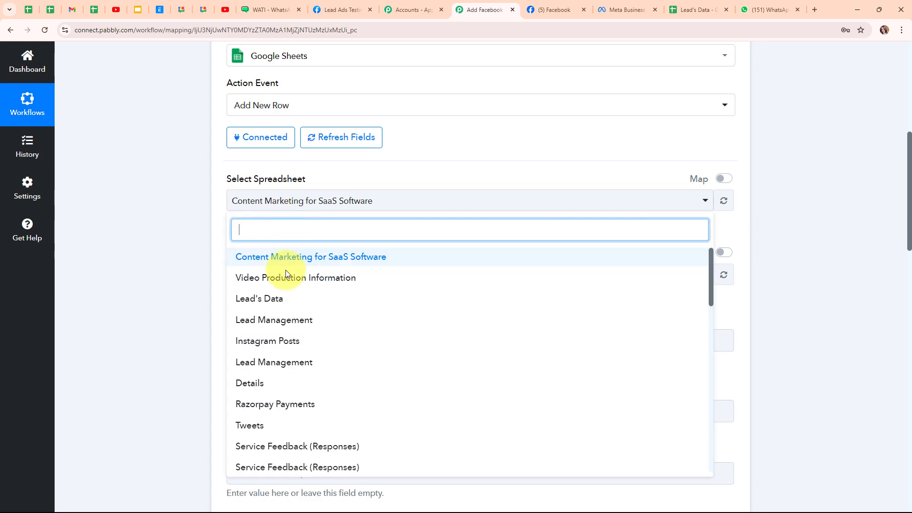
{"action": "left_click", "coordinate": [281, 303]}
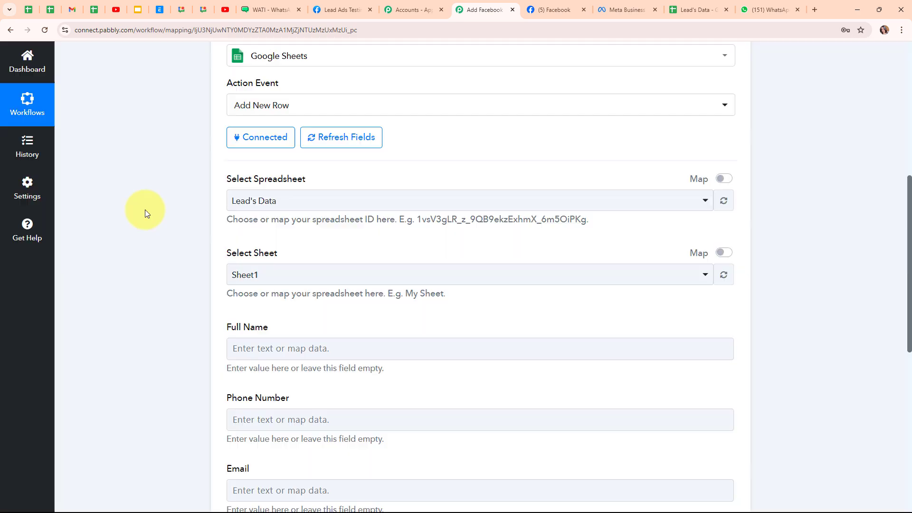
- Select Sheet1 as the target sheet and compare its column headers with the fields
{"action": "scroll", "coordinate": [305, 238], "scroll_direction": "down", "scroll_amount": 2}
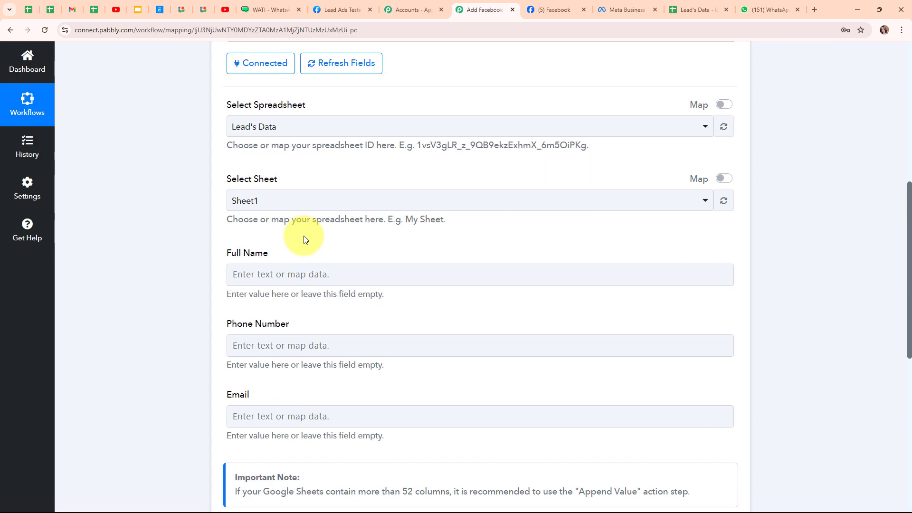
{"action": "left_click", "coordinate": [267, 185]}
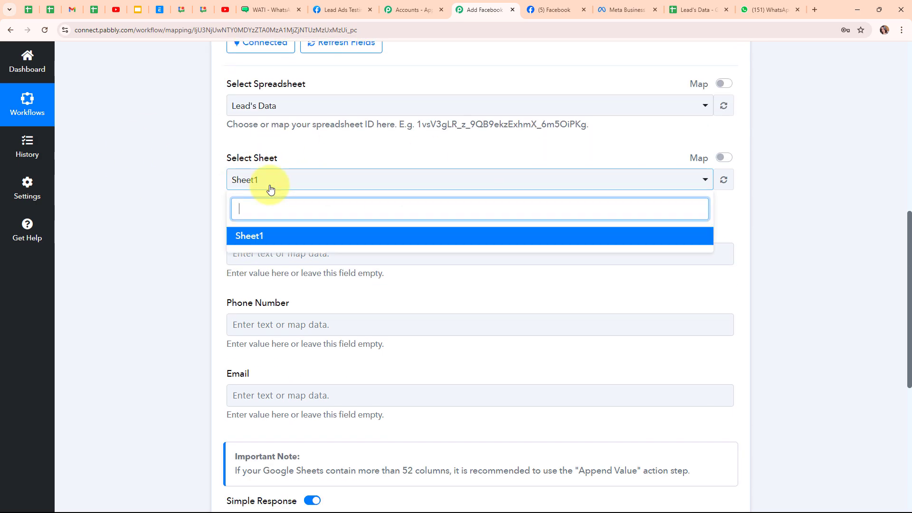
{"action": "left_click", "coordinate": [278, 242]}
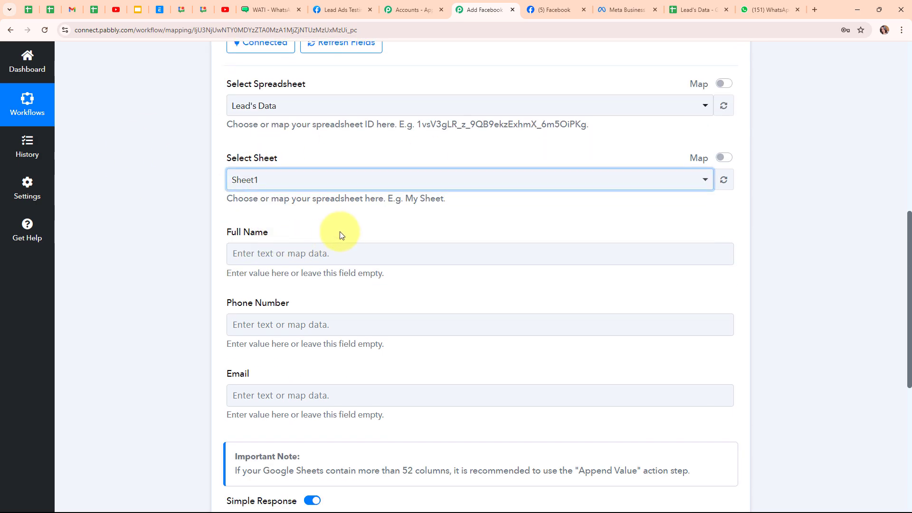
{"action": "scroll", "coordinate": [341, 230], "scroll_direction": "down", "scroll_amount": 2}
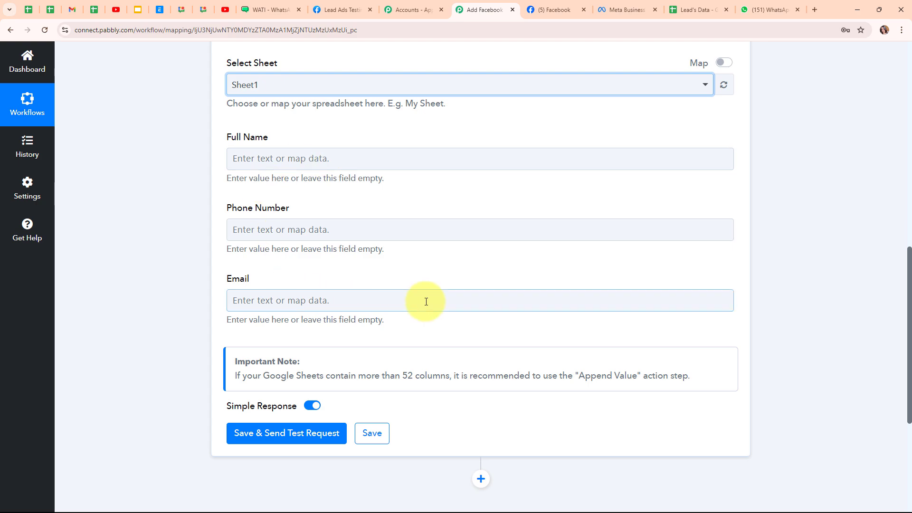
{"action": "left_click", "coordinate": [701, 8]}
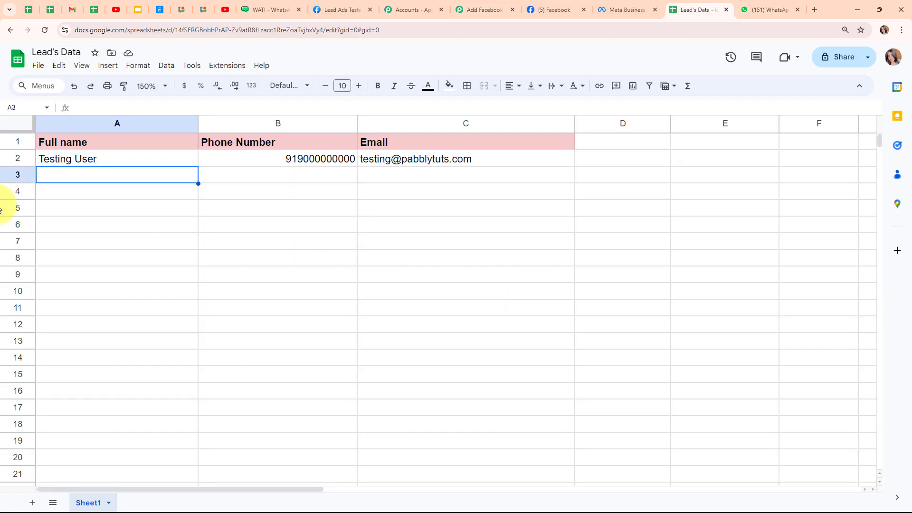
{"action": "left_click", "coordinate": [481, 5]}
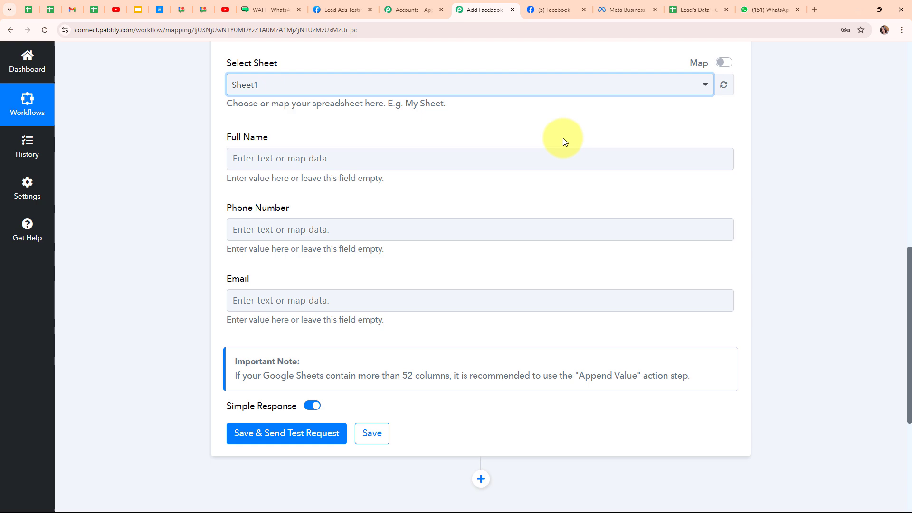
- Map Full Name to the lead's Res4 First Name and Last Name from Facebook Lead Ads: New Lead
{"action": "left_click", "coordinate": [247, 158]}
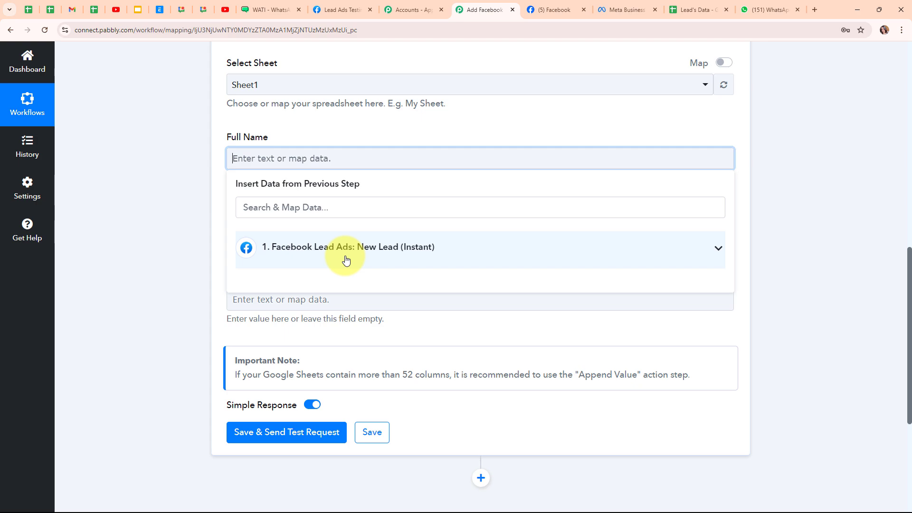
{"action": "left_click", "coordinate": [346, 260]}
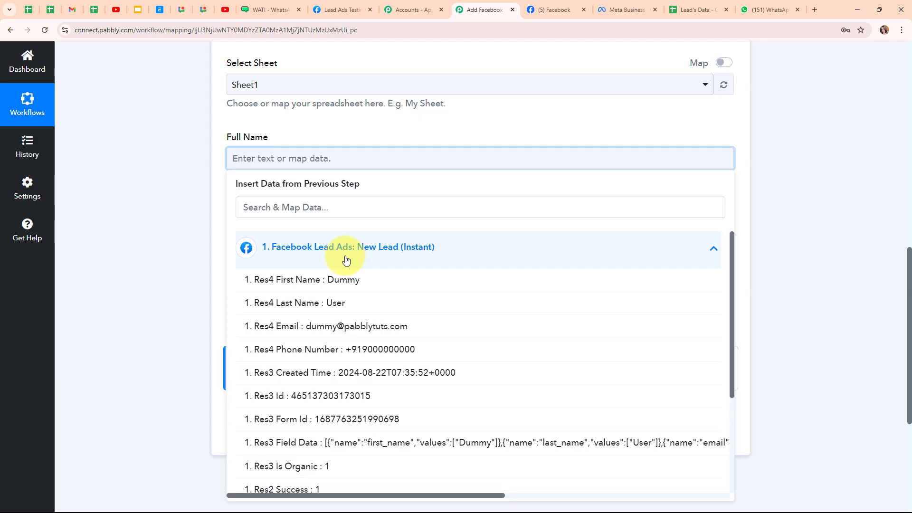
{"action": "left_click", "coordinate": [350, 291]}
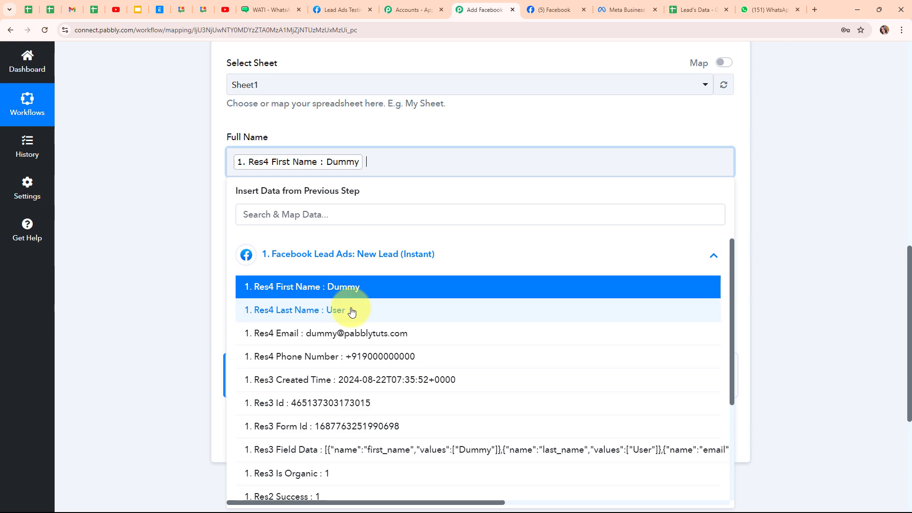
{"action": "left_click", "coordinate": [351, 309]}
{"action": "left_click", "coordinate": [182, 251]}
- Map Phone Number and Email to the lead's Res4 Phone Number and Res4 Email
{"action": "left_click", "coordinate": [255, 230]}
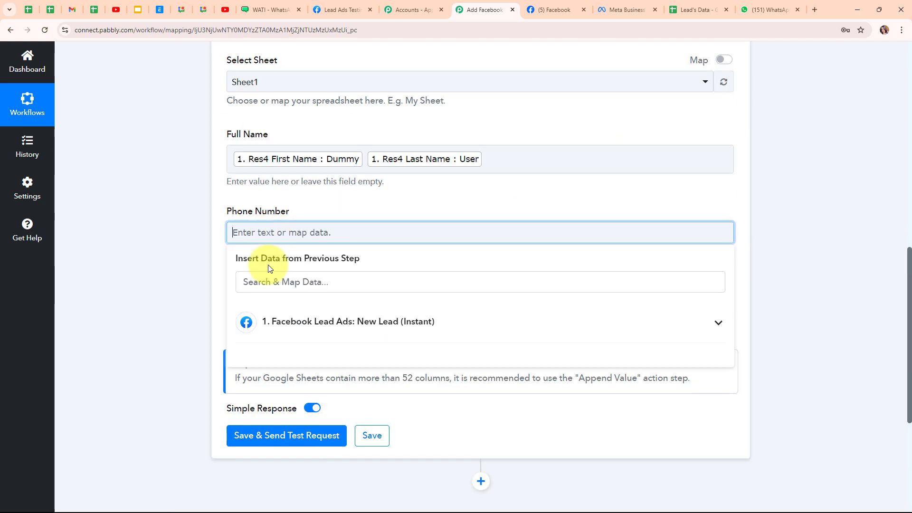
{"action": "left_click", "coordinate": [264, 321]}
{"action": "left_click", "coordinate": [302, 424]}
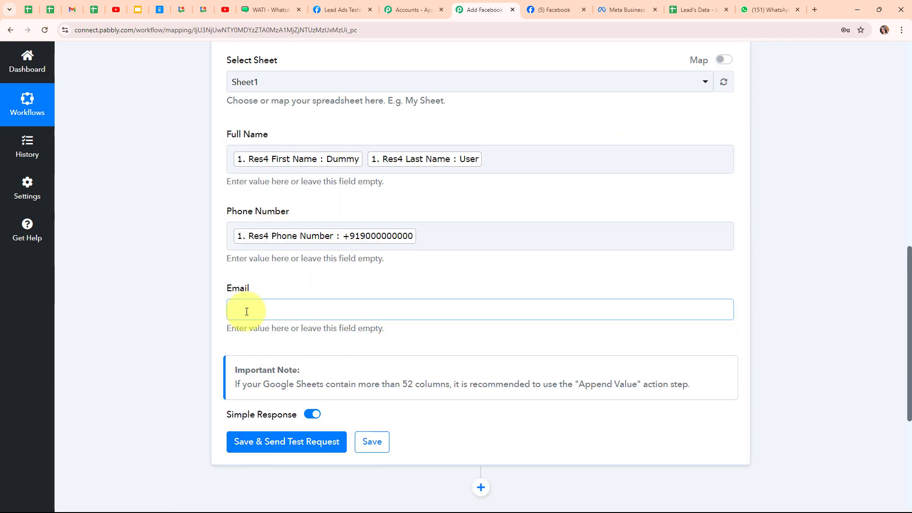
{"action": "left_click", "coordinate": [244, 309]}
{"action": "left_click", "coordinate": [452, 406]}
{"action": "scroll", "coordinate": [444, 401], "scroll_direction": "down", "scroll_amount": 3}
{"action": "scroll", "coordinate": [422, 413], "scroll_direction": "up", "scroll_amount": 2}
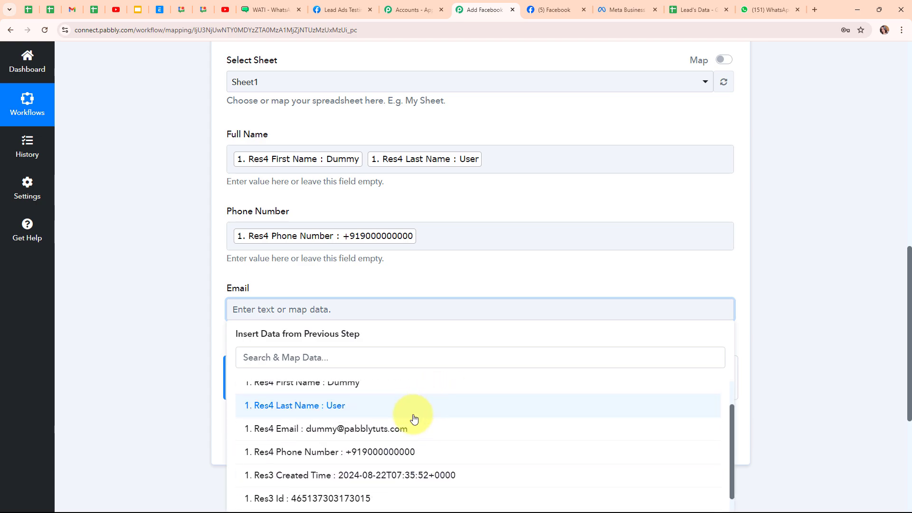
{"action": "left_click", "coordinate": [414, 433]}
{"action": "scroll", "coordinate": [470, 347], "scroll_direction": "up", "scroll_amount": 4}
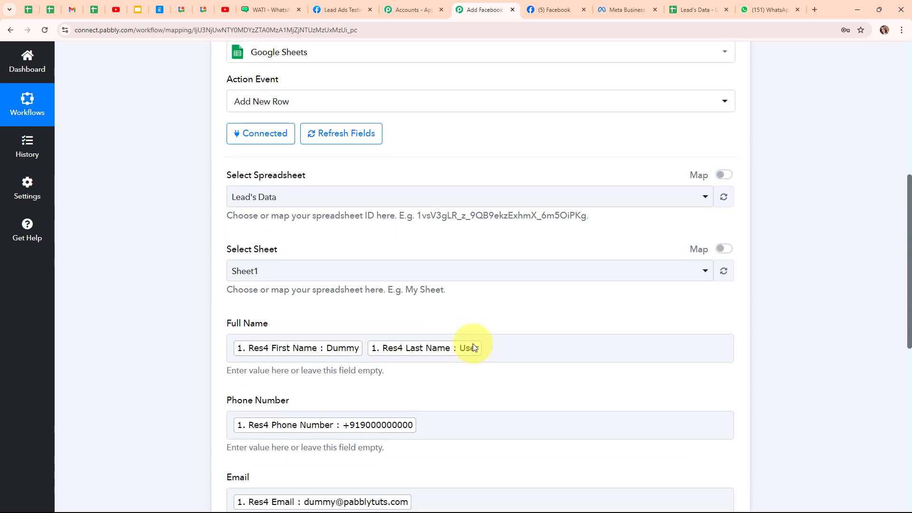
{"action": "scroll", "coordinate": [473, 346], "scroll_direction": "down", "scroll_amount": 6}
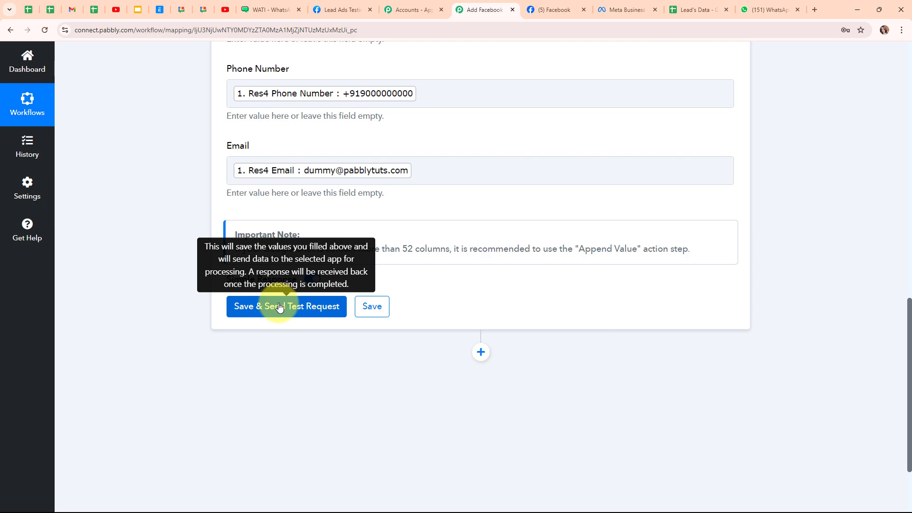
- Save and test the Google Sheets step, adding the lead to Sheet1!A3:C3, then collapse it
{"action": "left_click", "coordinate": [279, 307]}
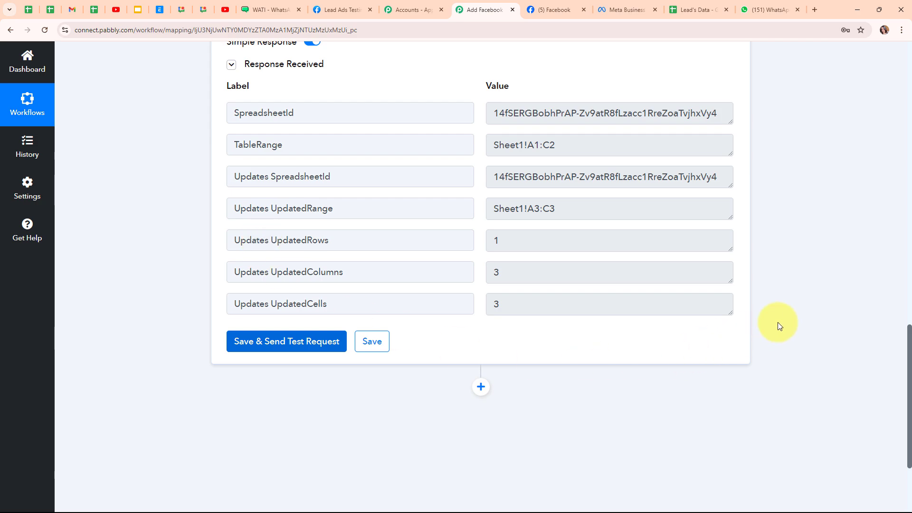
{"action": "scroll", "coordinate": [784, 308], "scroll_direction": "up", "scroll_amount": 4}
{"action": "scroll", "coordinate": [795, 287], "scroll_direction": "up", "scroll_amount": 10}
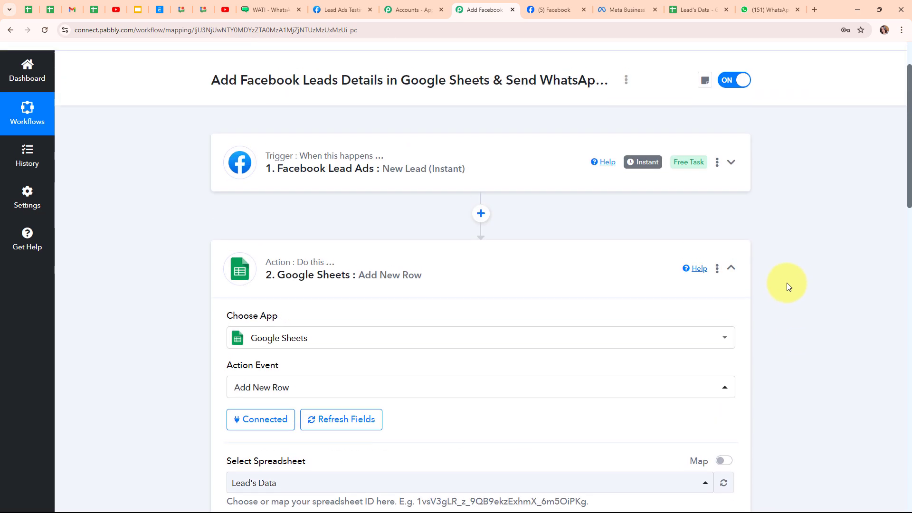
{"action": "left_click", "coordinate": [735, 273]}
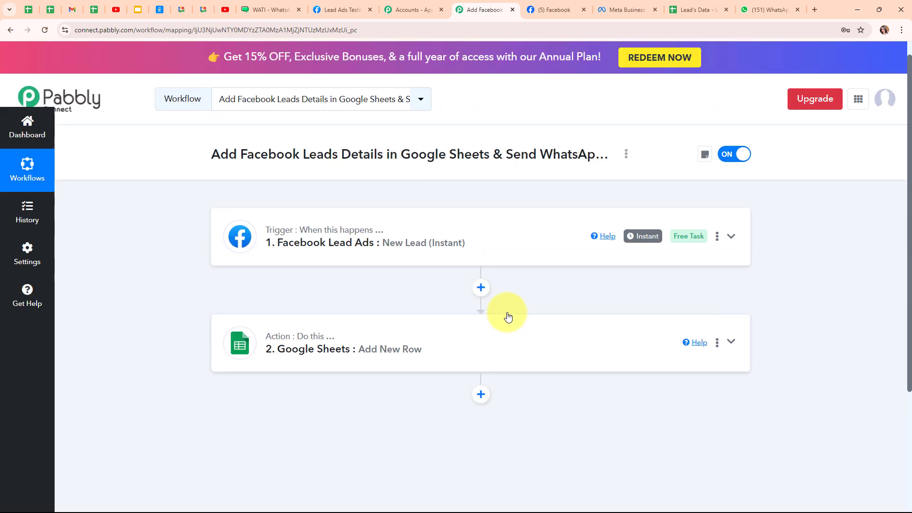
{"action": "left_click", "coordinate": [695, 10]}
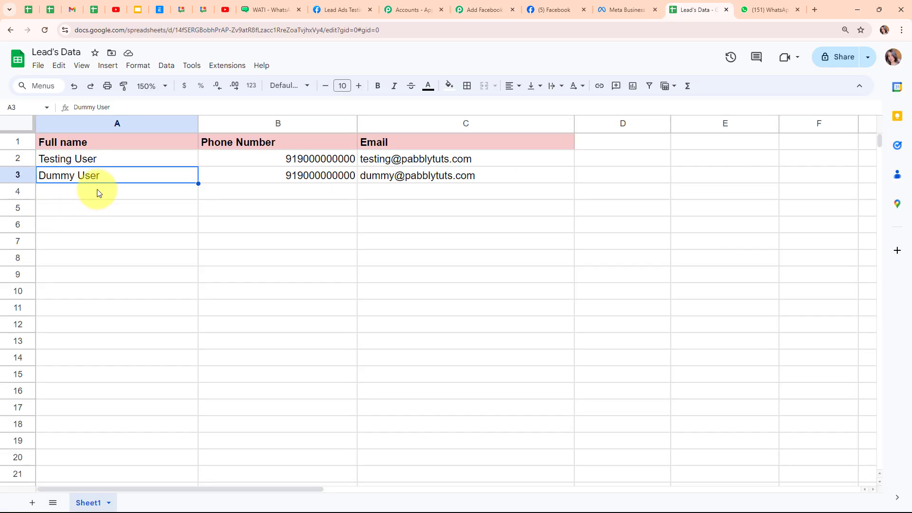
{"action": "left_click", "coordinate": [97, 191]}
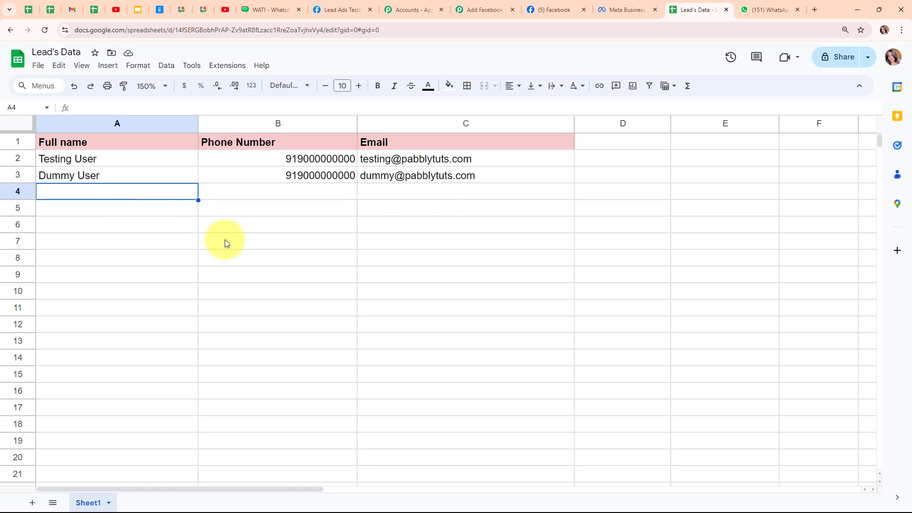
{"action": "left_click", "coordinate": [480, 10]}
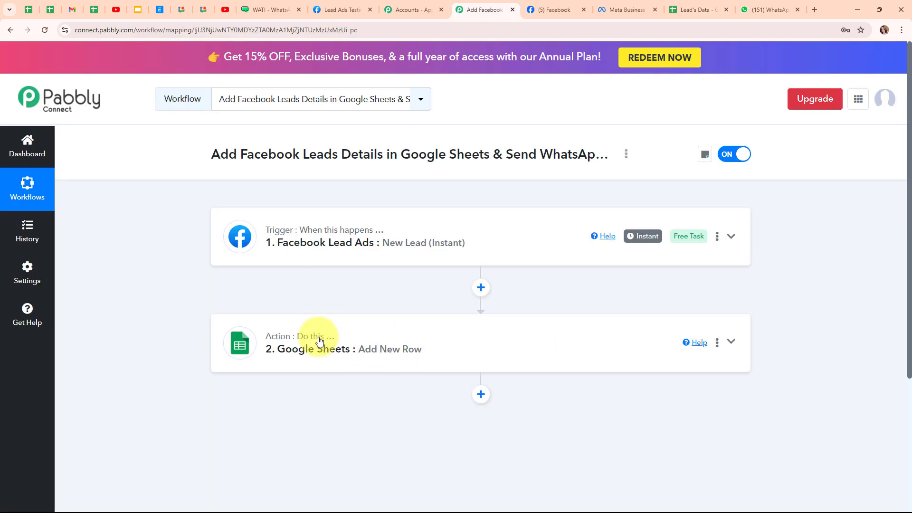
- Add a third action step after Google Sheets and choose WATI by searching 'wat'
{"action": "scroll", "coordinate": [686, 330], "scroll_direction": "down", "scroll_amount": 3}
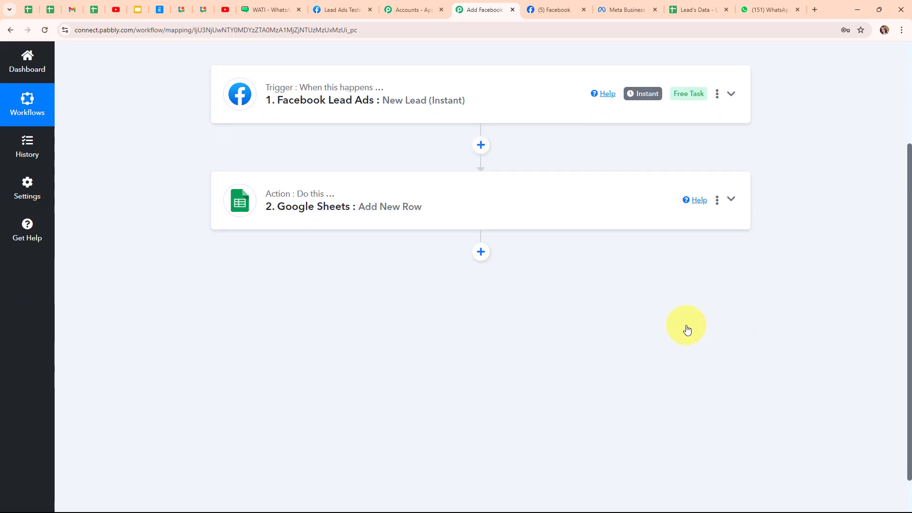
{"action": "left_click", "coordinate": [481, 252]}
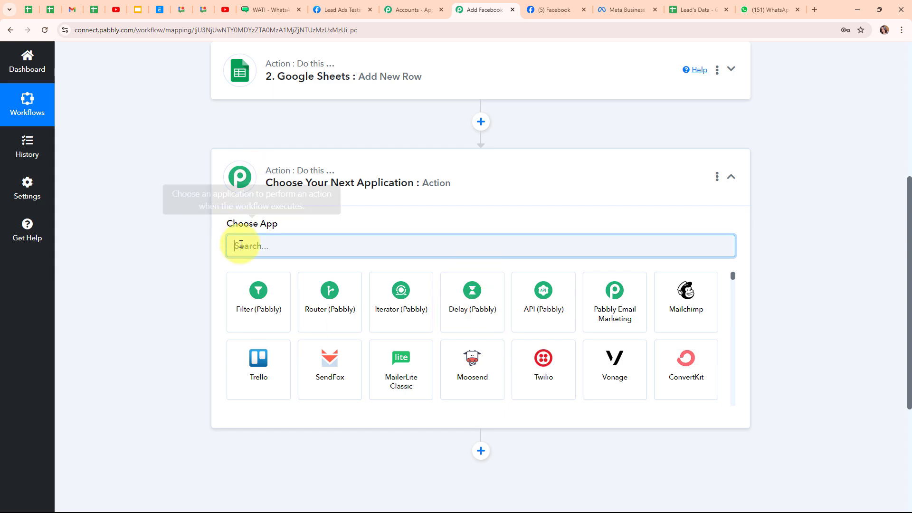
{"action": "type", "text": "wat"}
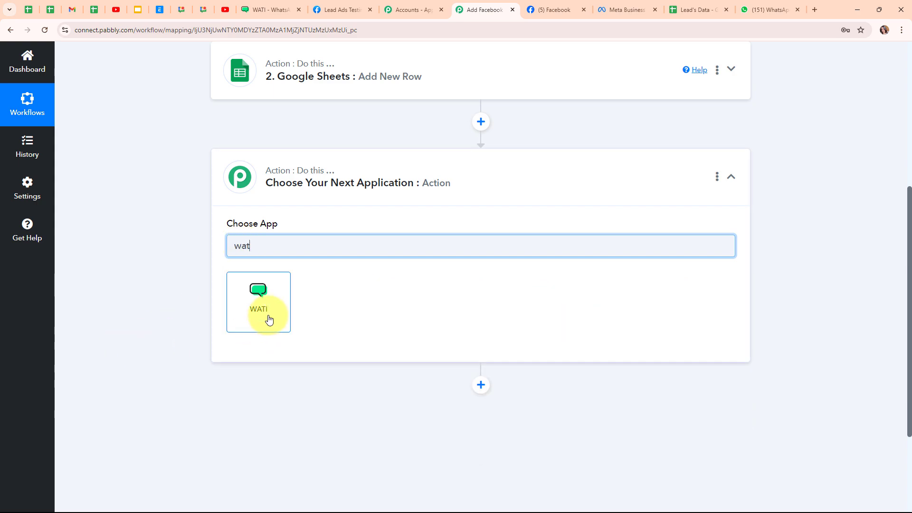
{"action": "left_click", "coordinate": [269, 318]}
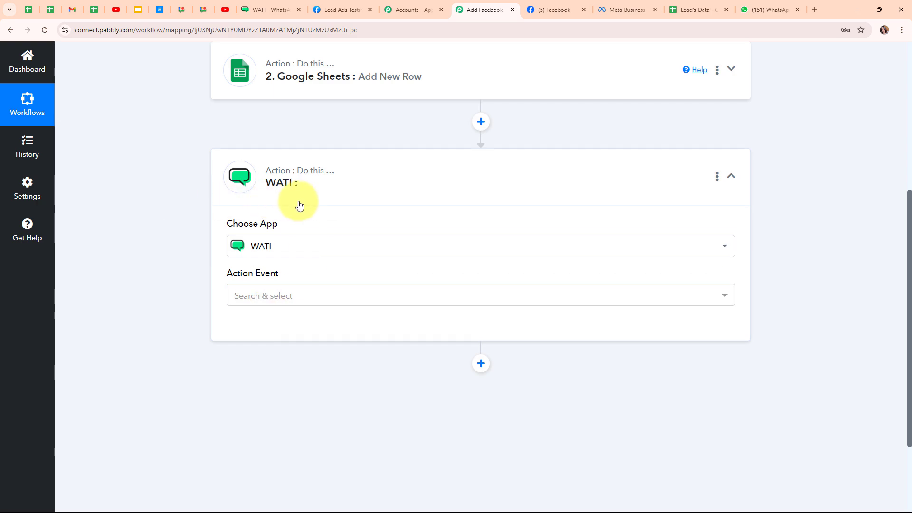
- Set the WATI step's action event to Send Template Message
{"action": "left_click", "coordinate": [338, 301]}
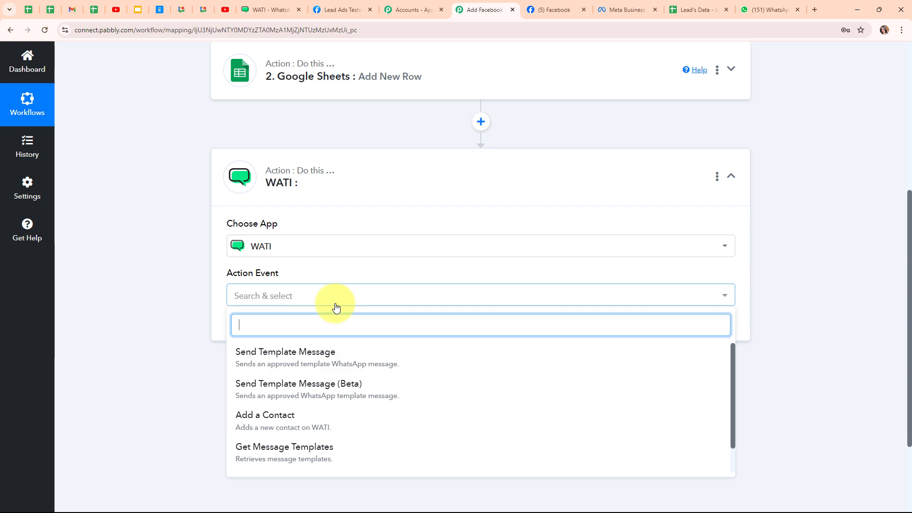
{"action": "left_click", "coordinate": [346, 351]}
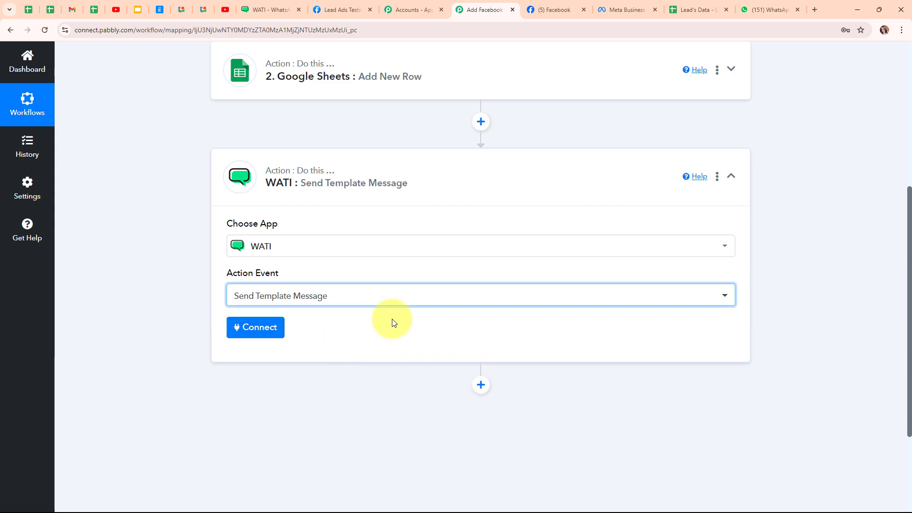
{"action": "scroll", "coordinate": [393, 319], "scroll_direction": "up", "scroll_amount": 5}
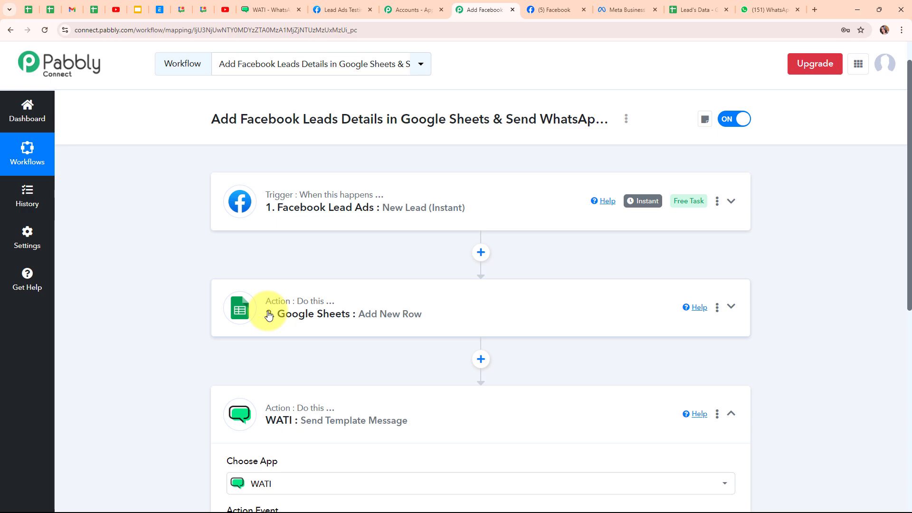
{"action": "scroll", "coordinate": [268, 315], "scroll_direction": "down", "scroll_amount": 2}
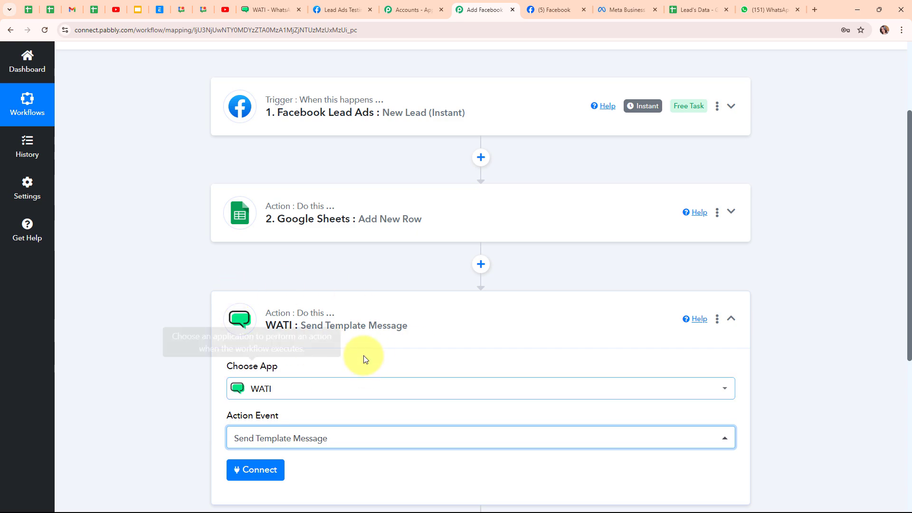
{"action": "scroll", "coordinate": [345, 350], "scroll_direction": "down", "scroll_amount": 4}
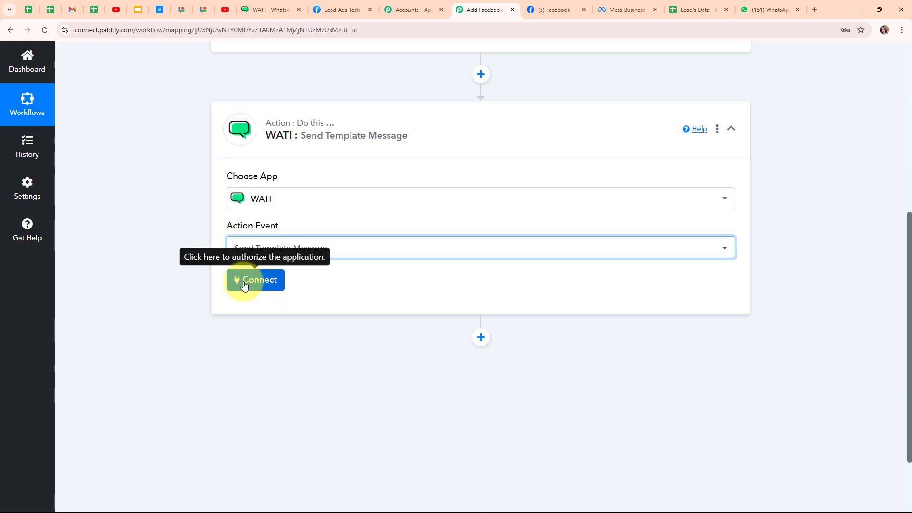
- Create a new WATI #2 connection and locate its API Endpoint and Access Token fields
{"action": "left_click", "coordinate": [244, 285]}
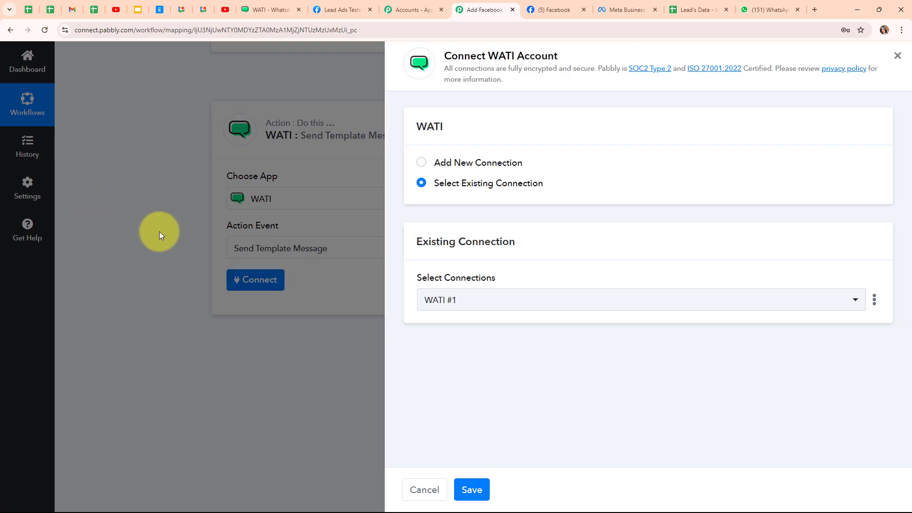
{"action": "left_click", "coordinate": [421, 165]}
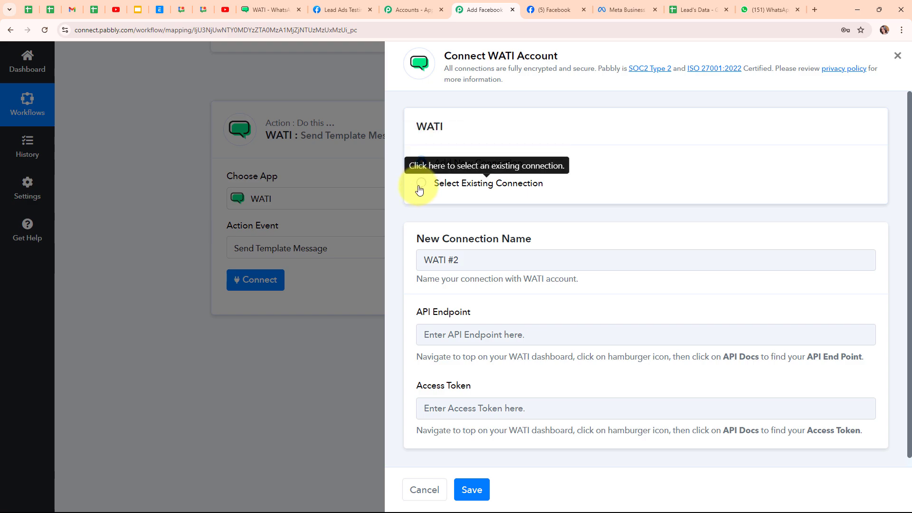
{"action": "scroll", "coordinate": [546, 299], "scroll_direction": "down", "scroll_amount": 1}
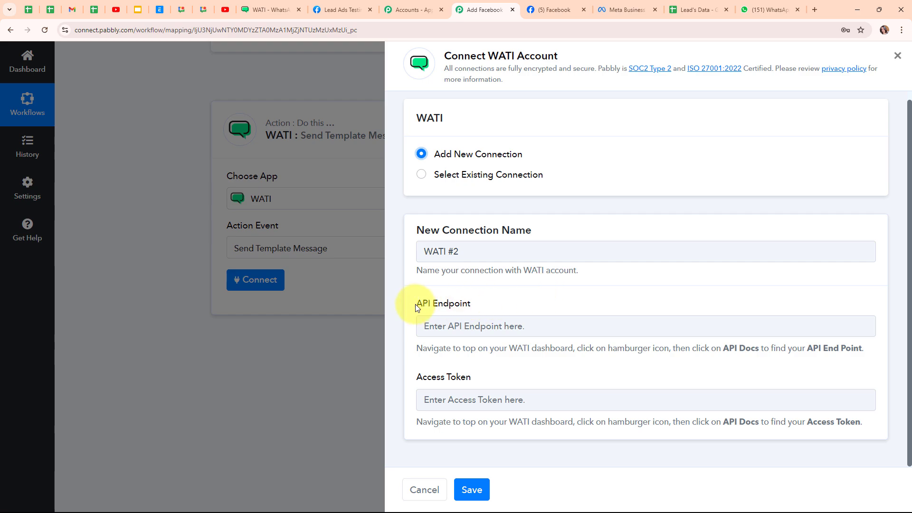
{"action": "left_click_drag", "start_coordinate": [416, 305], "coordinate": [470, 305]}
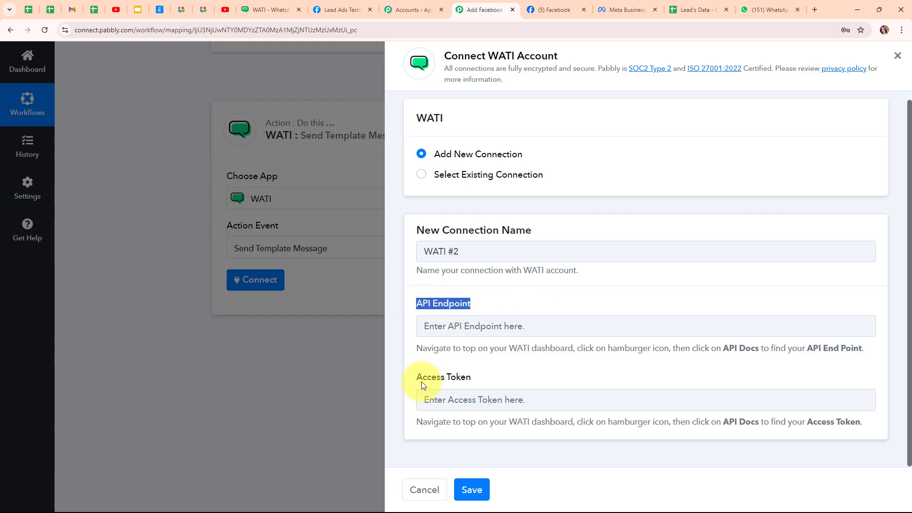
{"action": "left_click_drag", "start_coordinate": [421, 381], "coordinate": [457, 378]}
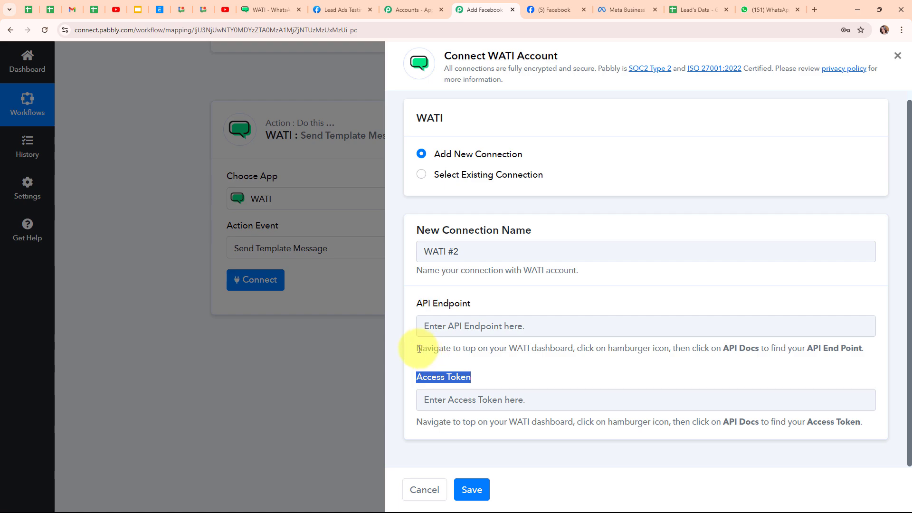
- Review the hints for finding the API endpoint and access token, then go to the WATI dashboard
{"action": "left_click_drag", "start_coordinate": [419, 349], "coordinate": [854, 347]}
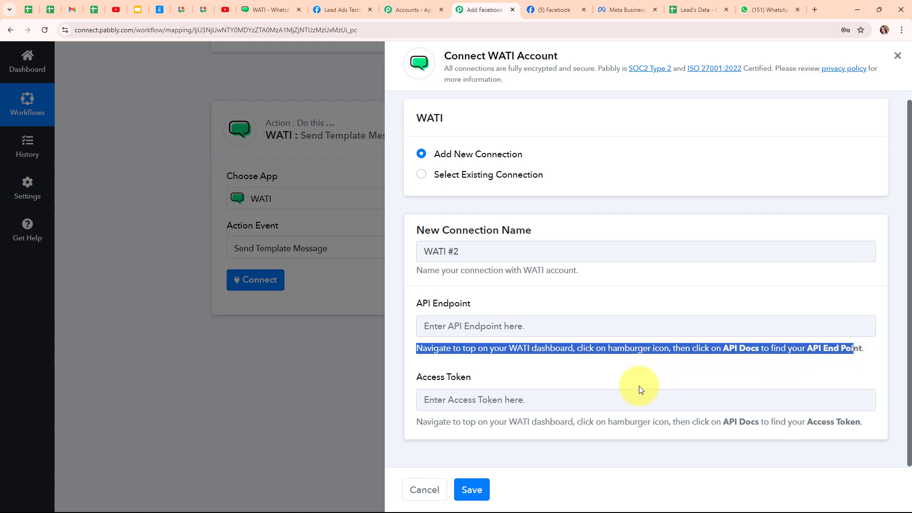
{"action": "left_click_drag", "start_coordinate": [808, 422], "coordinate": [862, 420]}
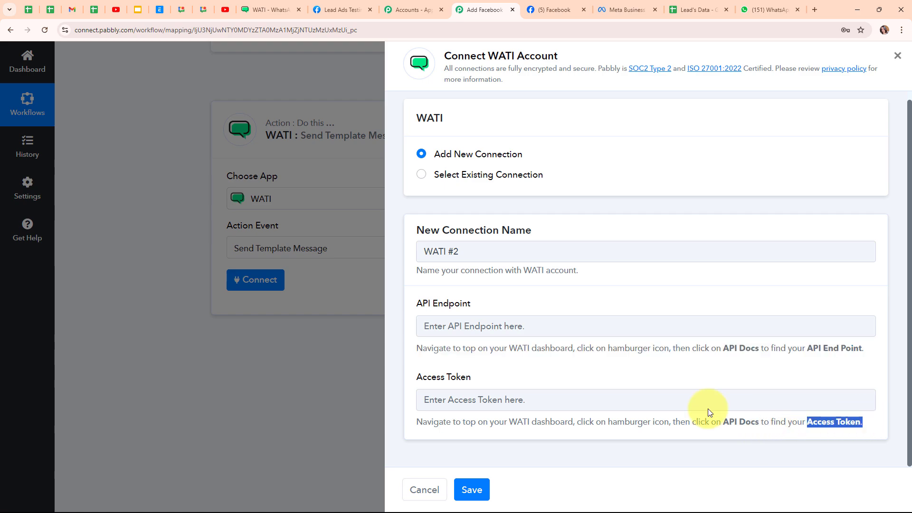
{"action": "left_click", "coordinate": [609, 372]}
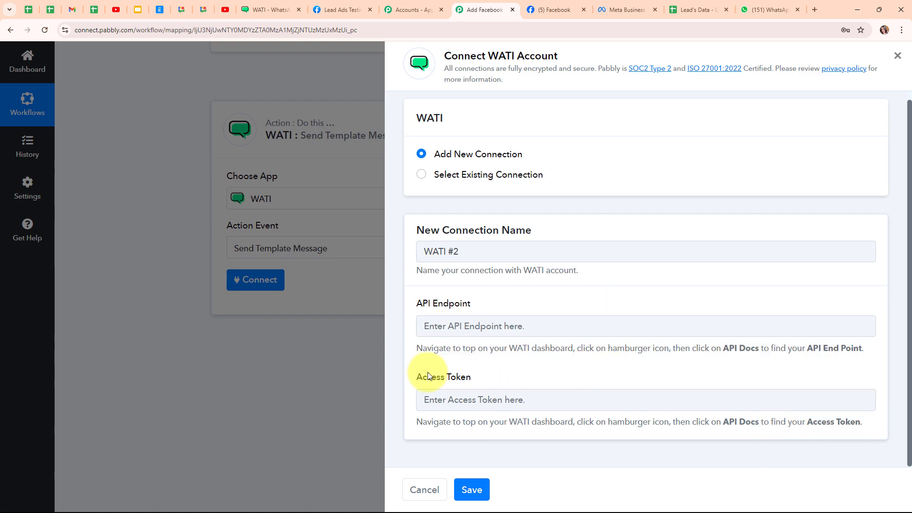
{"action": "left_click", "coordinate": [293, 4]}
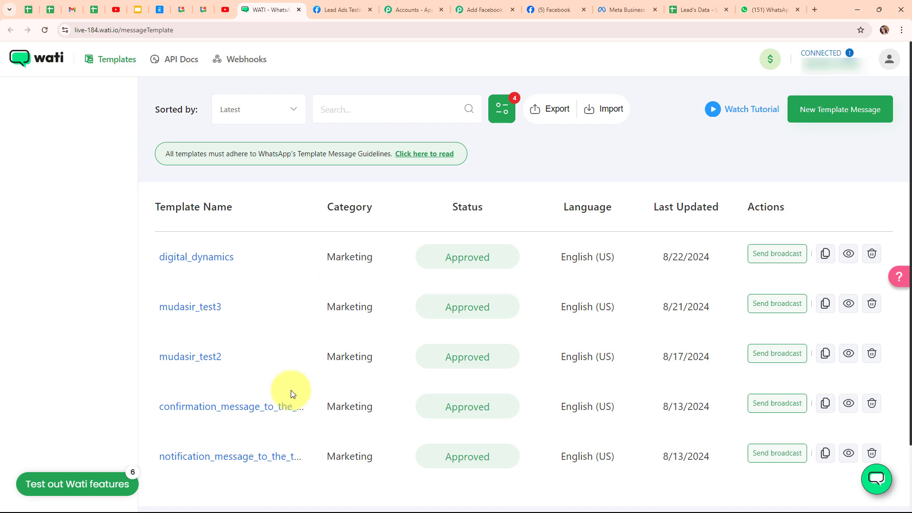
- Open WATI's API Docs to get the API endpoint and access token for the WATI #2 connection
{"action": "left_click", "coordinate": [165, 71]}
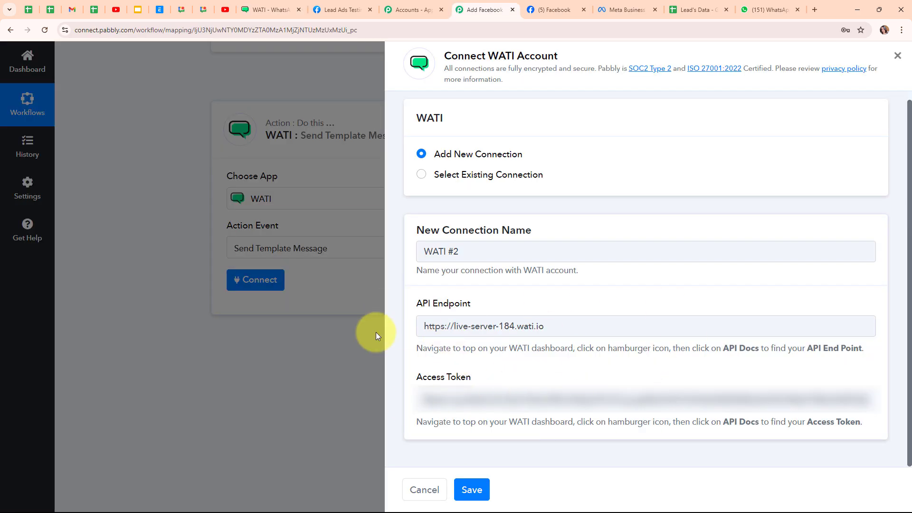
- Save the WATI #2 connection and map WhatsApp Number to the lead's Res4 Phone Number
{"action": "left_click", "coordinate": [473, 490]}
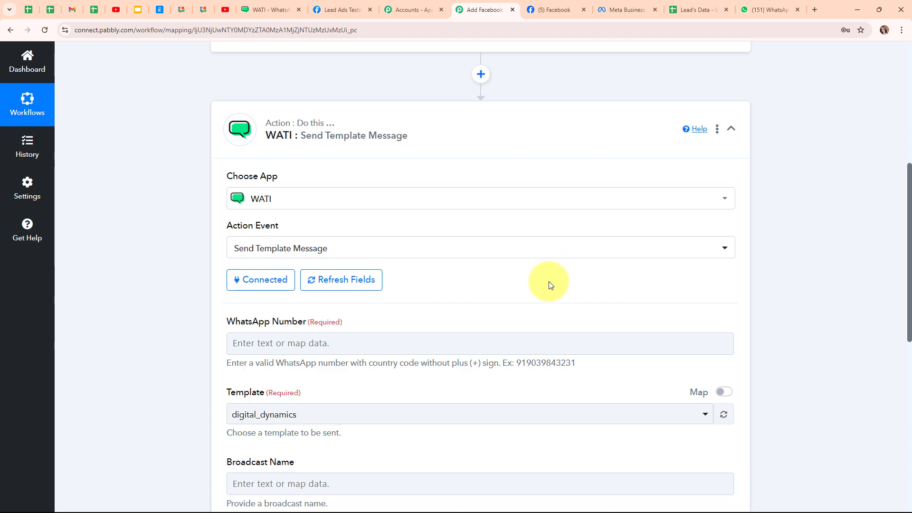
{"action": "scroll", "coordinate": [549, 284], "scroll_direction": "down", "scroll_amount": 3}
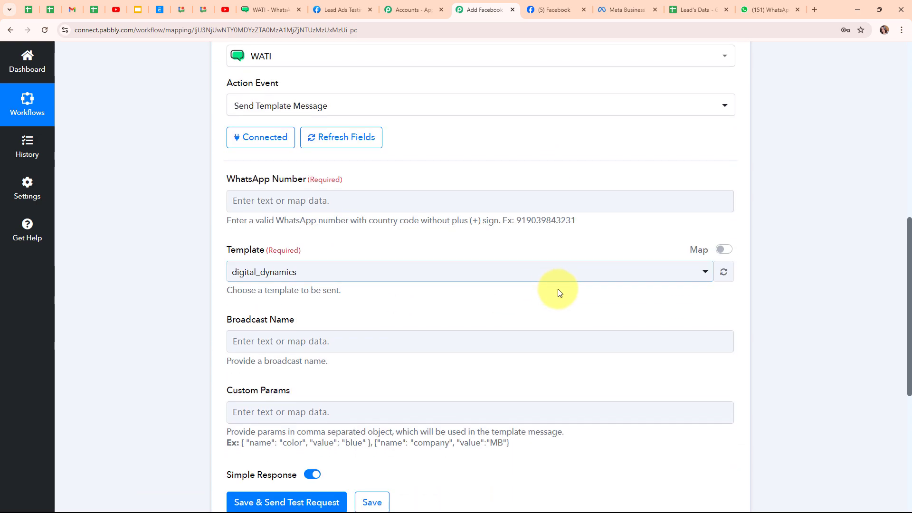
{"action": "left_click_drag", "start_coordinate": [224, 180], "coordinate": [352, 184]}
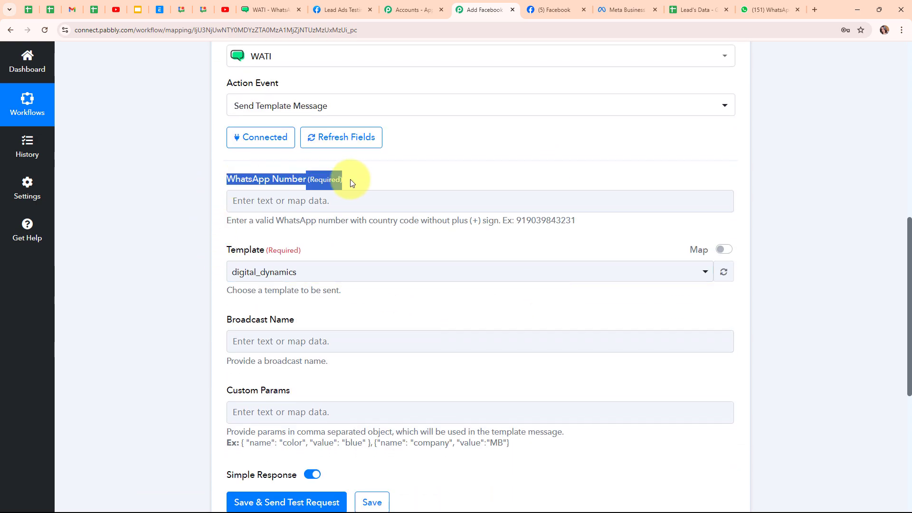
{"action": "left_click", "coordinate": [371, 183]}
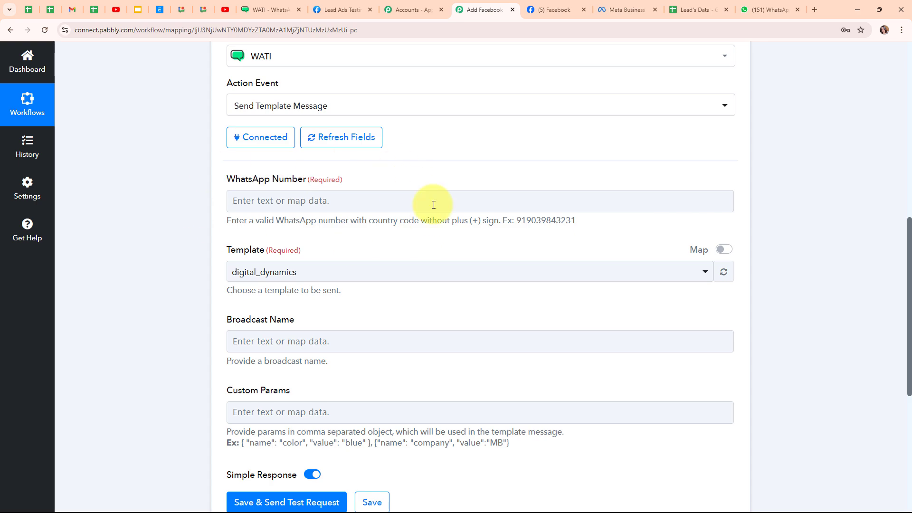
{"action": "left_click", "coordinate": [261, 203]}
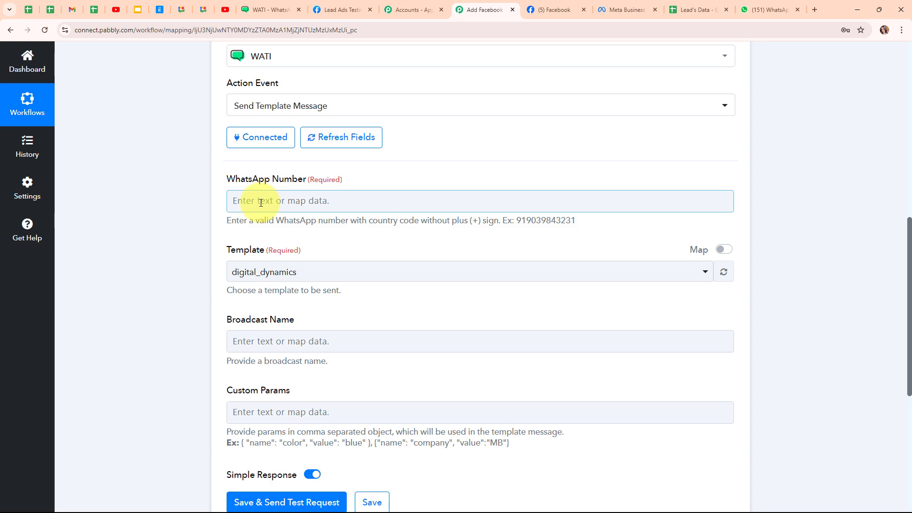
{"action": "left_click", "coordinate": [261, 204]}
{"action": "left_click", "coordinate": [300, 287]}
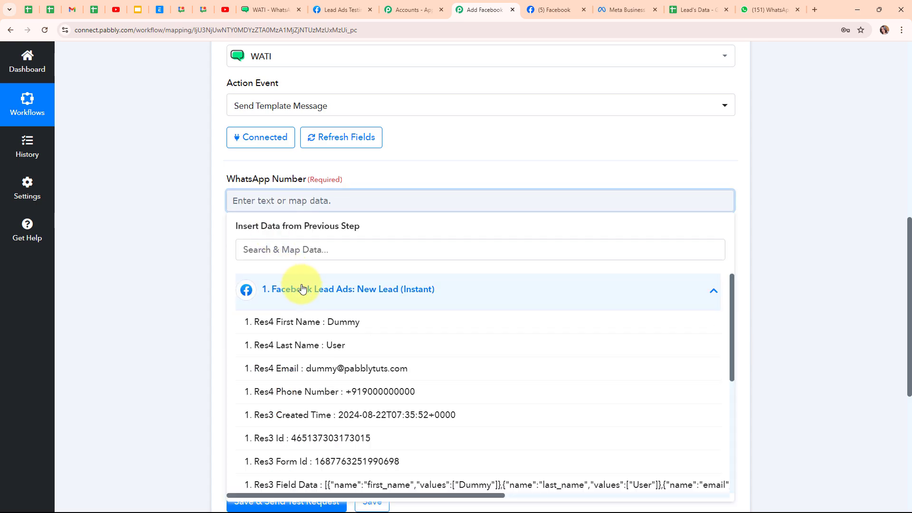
{"action": "left_click", "coordinate": [334, 392]}
{"action": "left_click", "coordinate": [184, 258]}
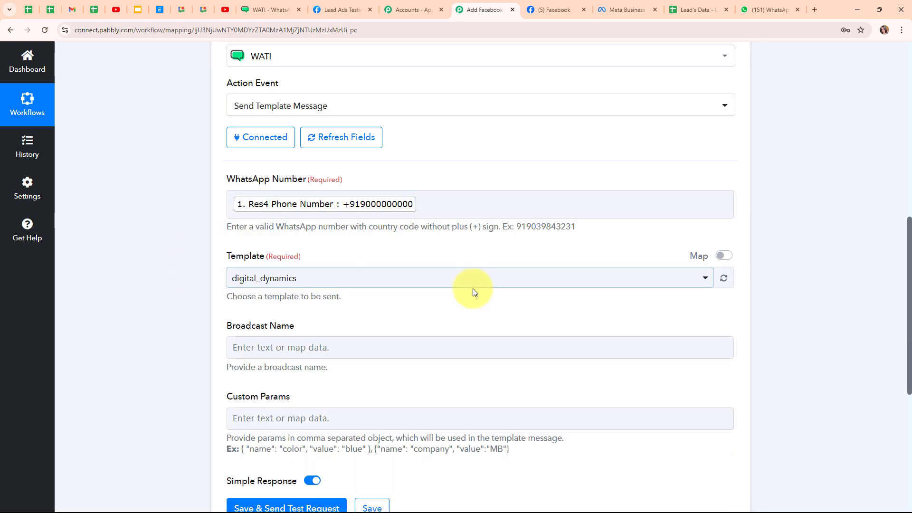
{"action": "scroll", "coordinate": [472, 291], "scroll_direction": "down", "scroll_amount": 1}
{"action": "scroll", "coordinate": [477, 292], "scroll_direction": "down", "scroll_amount": 2}
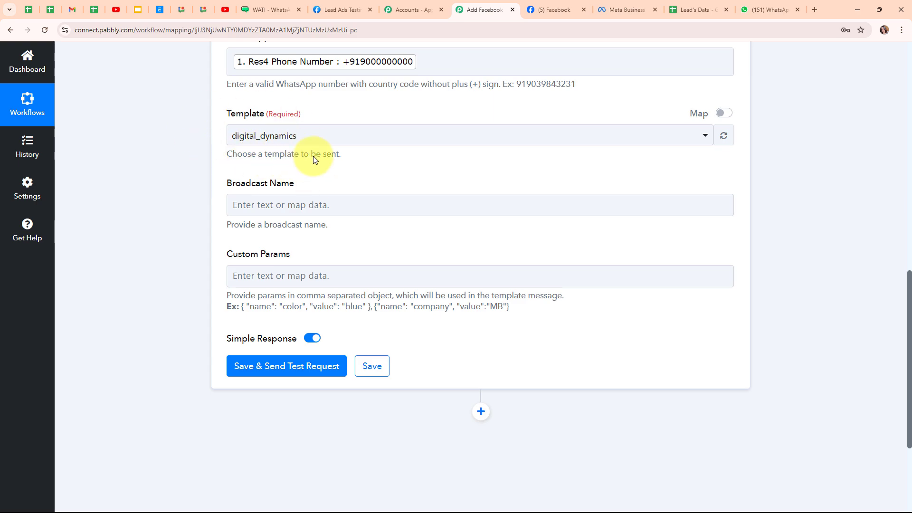
- Review the WATI template list, keeping digital_dynamics, and bring up WATI's message templates page
{"action": "left_click", "coordinate": [488, 140]}
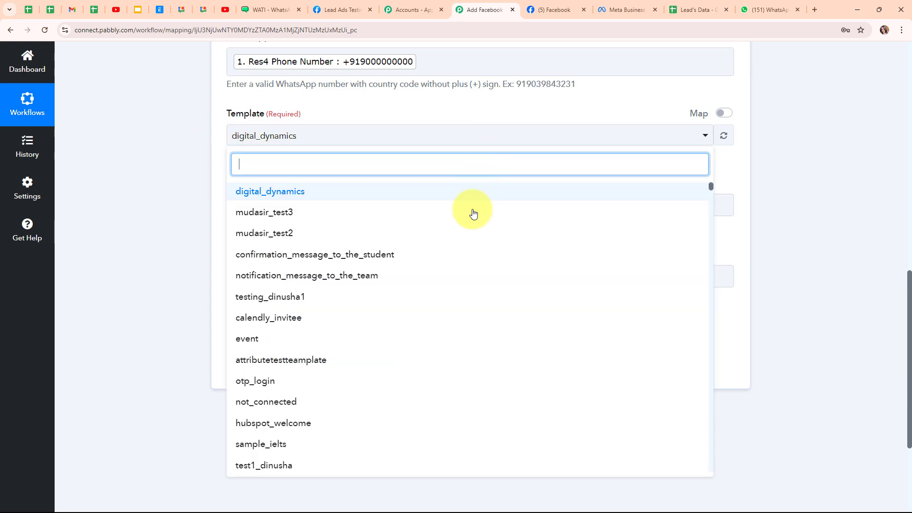
{"action": "scroll", "coordinate": [431, 406], "scroll_direction": "down", "scroll_amount": 4}
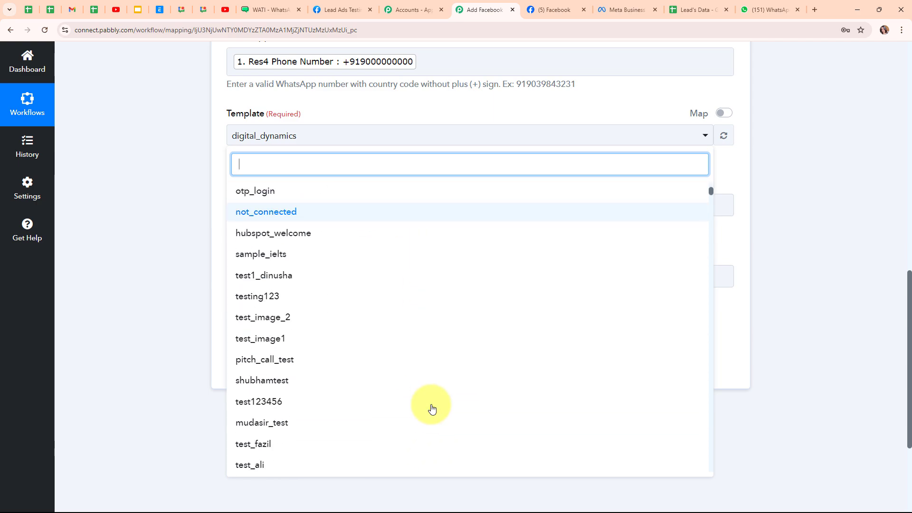
{"action": "scroll", "coordinate": [431, 408], "scroll_direction": "up", "scroll_amount": 4}
{"action": "scroll", "coordinate": [186, 233], "scroll_direction": "up", "scroll_amount": 2}
{"action": "left_click", "coordinate": [183, 230]}
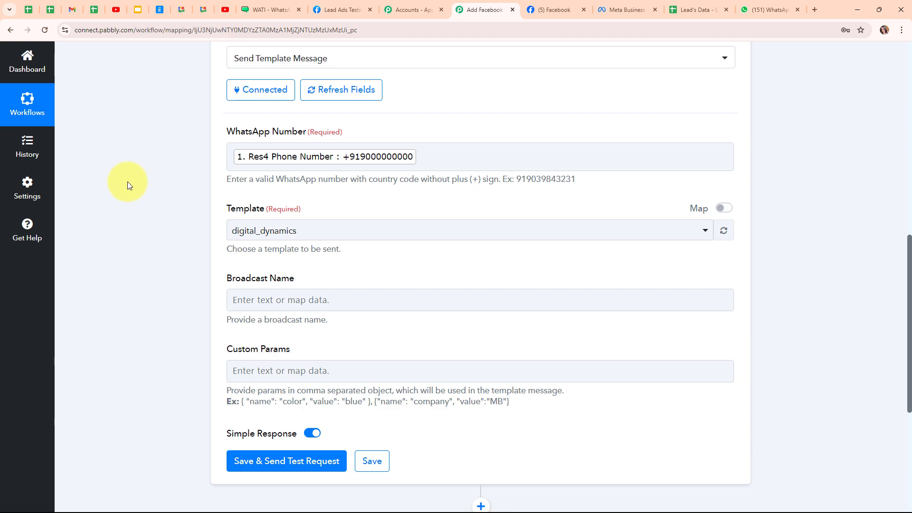
{"action": "left_click", "coordinate": [271, 10]}
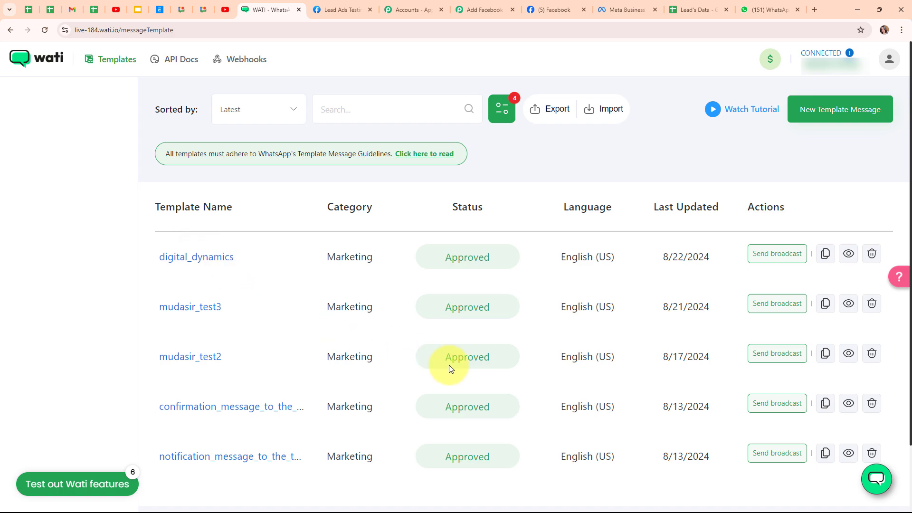
- Inspect the digital_dynamics template body and its {{name}} greeting variable in WATI
{"action": "left_click", "coordinate": [849, 254]}
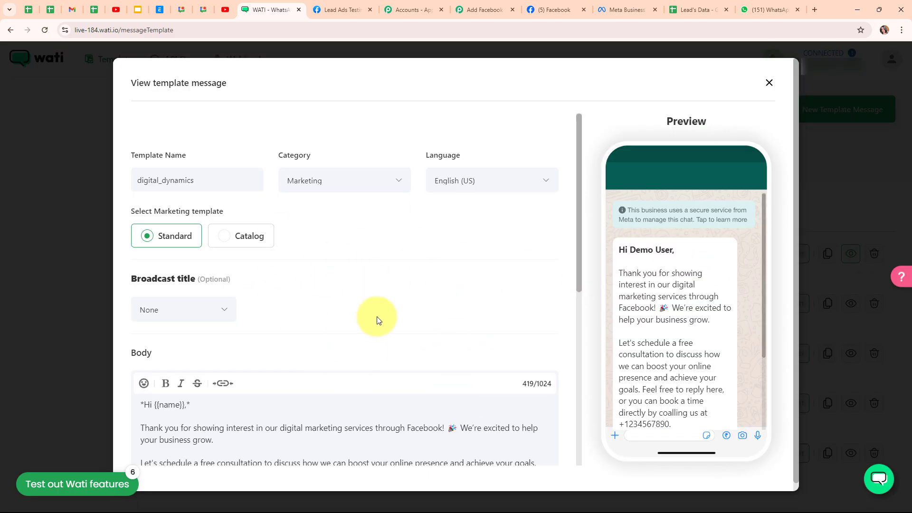
{"action": "scroll", "coordinate": [377, 317], "scroll_direction": "down", "scroll_amount": 3}
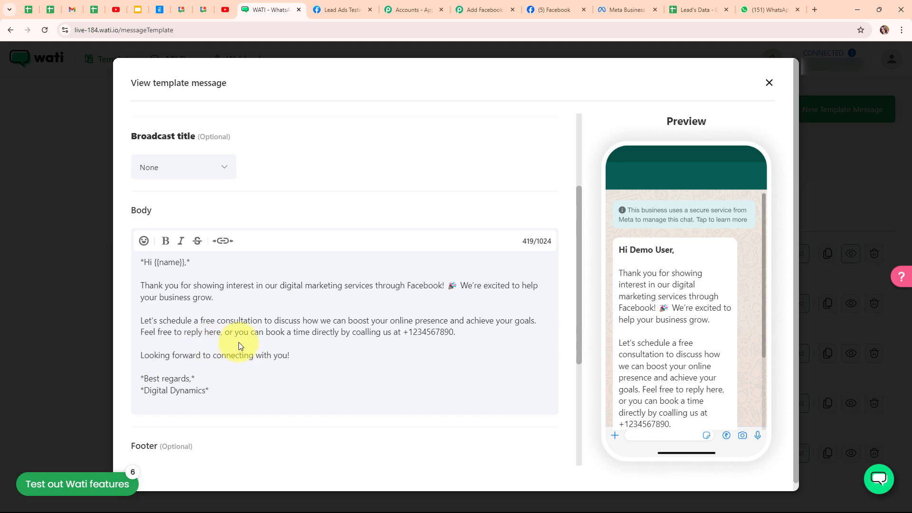
{"action": "scroll", "coordinate": [384, 300], "scroll_direction": "down", "scroll_amount": 1}
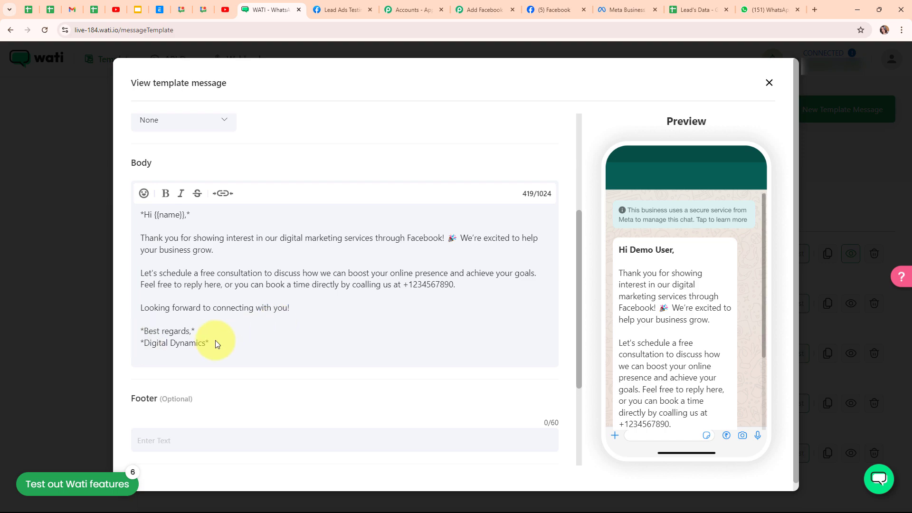
{"action": "scroll", "coordinate": [341, 334], "scroll_direction": "up", "scroll_amount": 3}
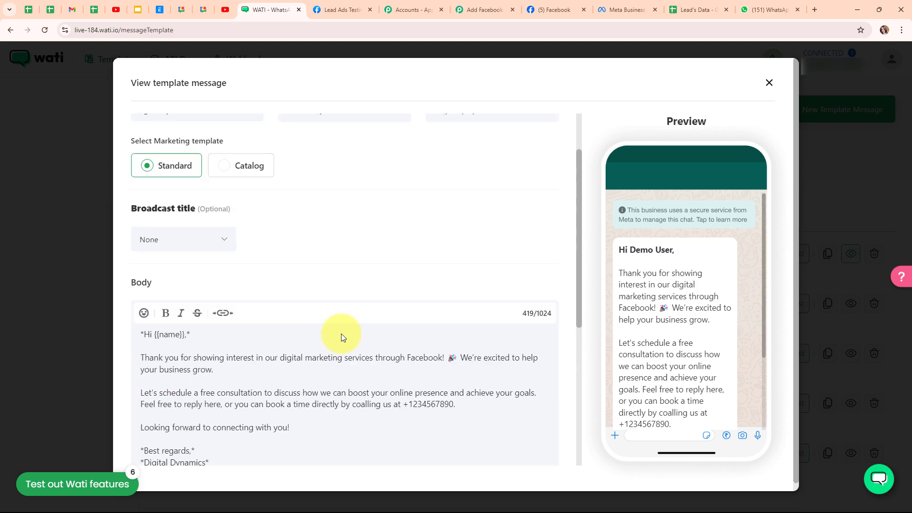
{"action": "left_click_drag", "start_coordinate": [154, 357], "coordinate": [173, 359]}
{"action": "left_click", "coordinate": [233, 360]}
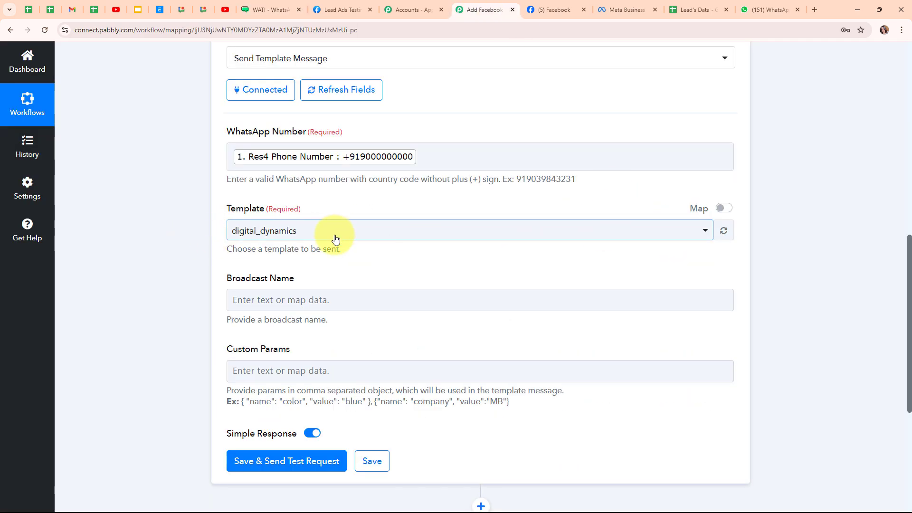
- Keep digital_dynamics as the template and enter 'Digital Dynamics' as the Broadcast Name
{"action": "left_click", "coordinate": [335, 239]}
{"action": "left_click", "coordinate": [335, 240]}
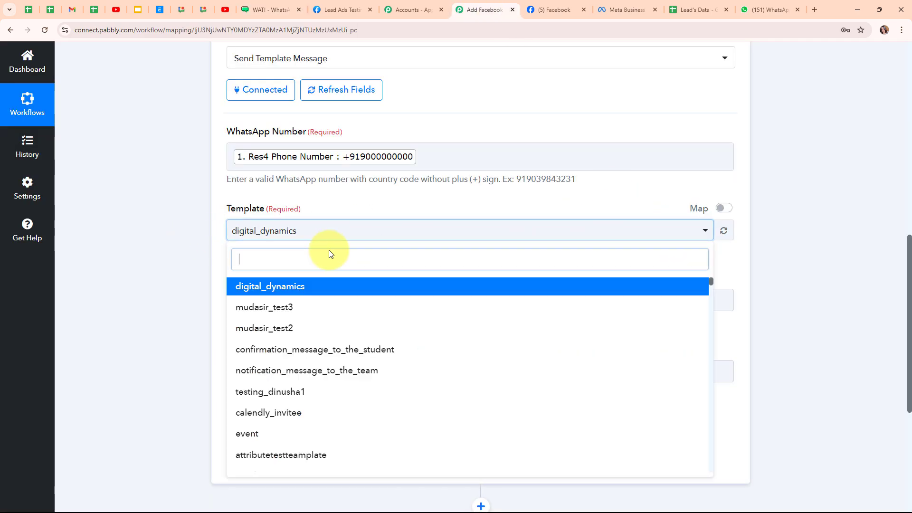
{"action": "left_click", "coordinate": [319, 289]}
{"action": "scroll", "coordinate": [506, 247], "scroll_direction": "down", "scroll_amount": 3}
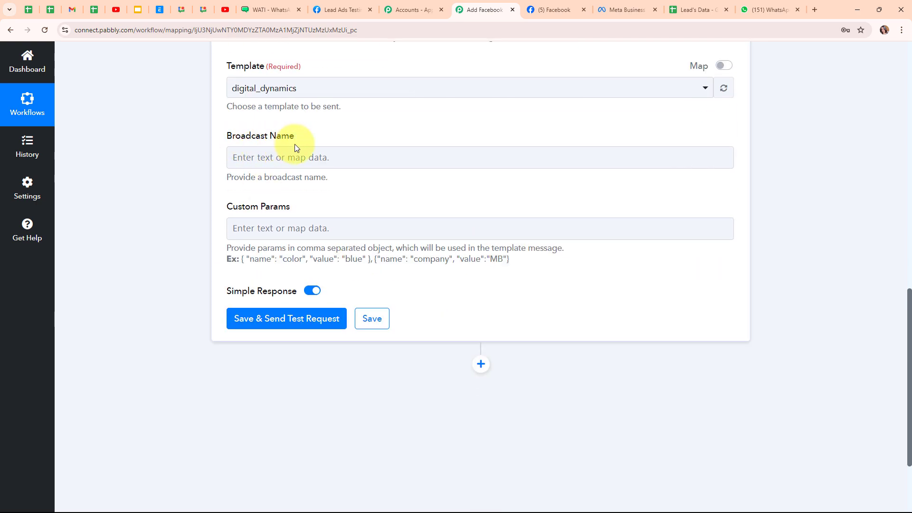
{"action": "left_click", "coordinate": [295, 158]}
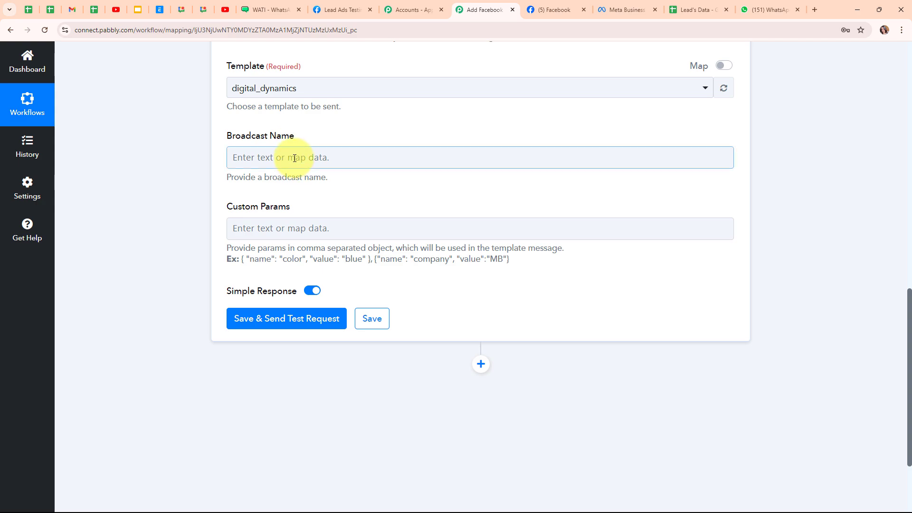
{"action": "left_click", "coordinate": [294, 158]}
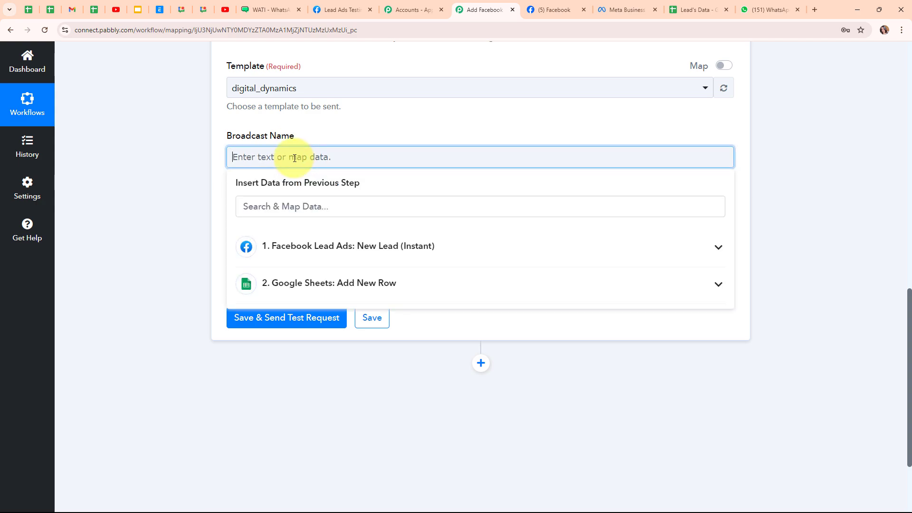
{"action": "type", "text": "Digital "}
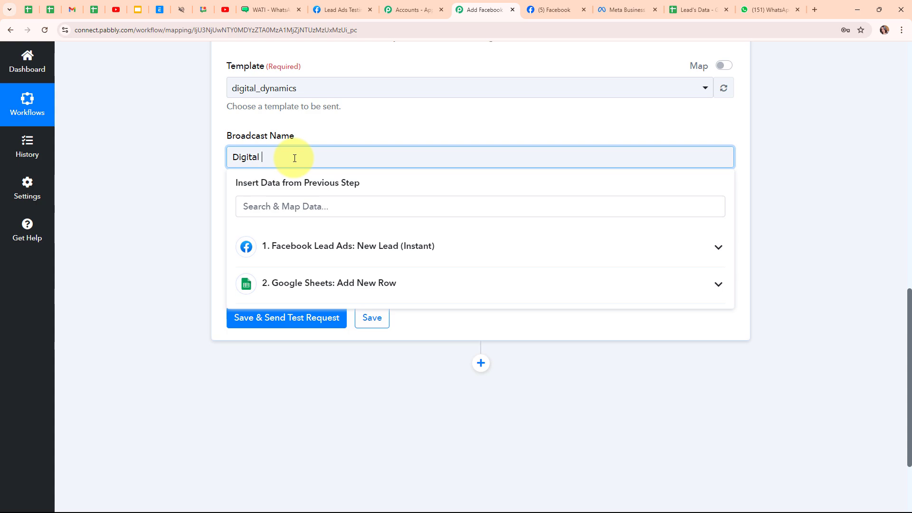
{"action": "type", "text": "Dynamics"}
{"action": "left_click", "coordinate": [197, 183]}
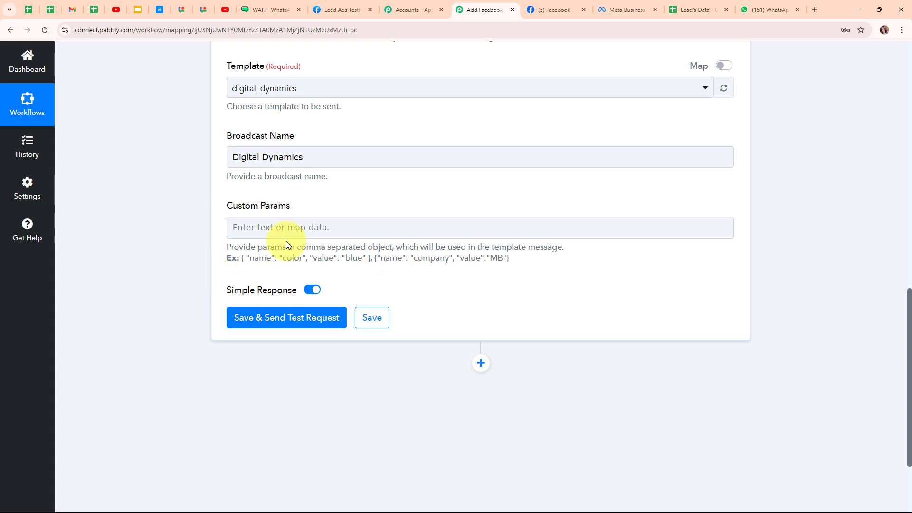
- Paste the example object into Custom Params, renaming color to name and clearing the blue value
{"action": "left_click_drag", "start_coordinate": [241, 258], "coordinate": [375, 258]}
{"action": "key", "text": "ctrl+c"}
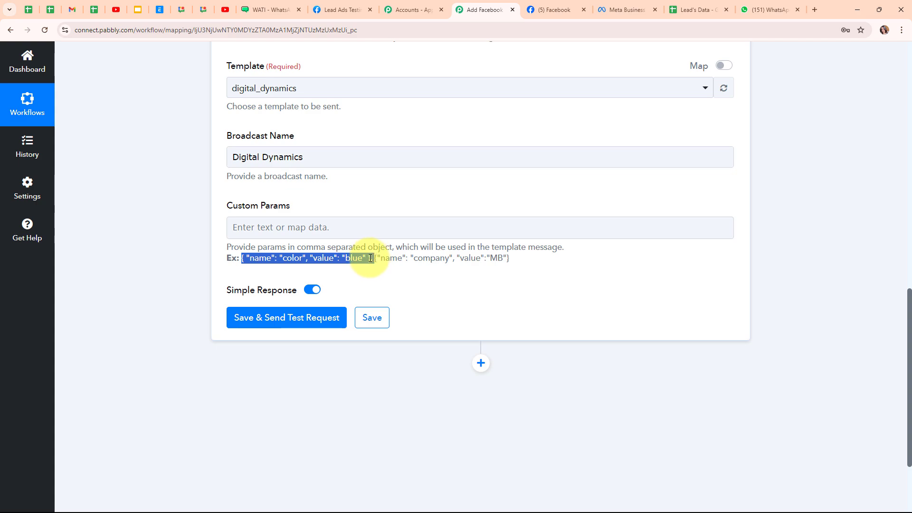
{"action": "left_click", "coordinate": [306, 227]}
{"action": "key", "text": "ctrl+v"}
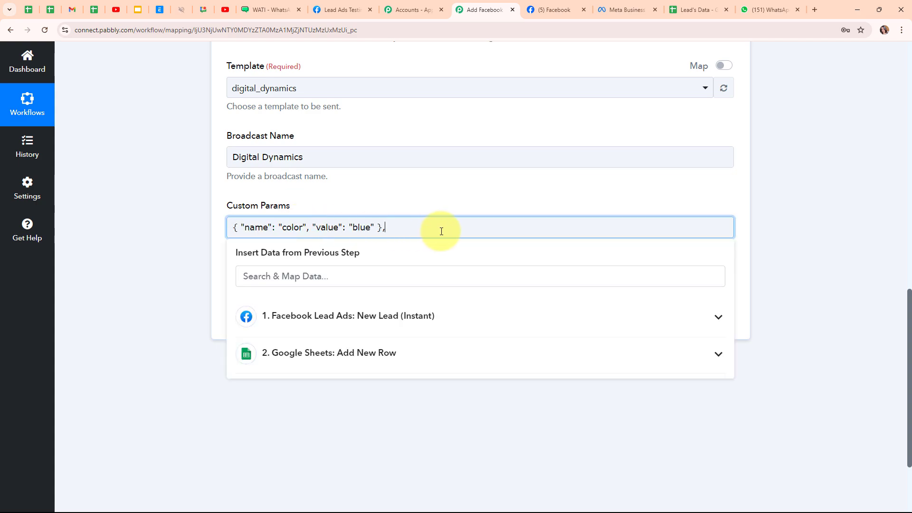
{"action": "key", "text": "BackSpace"}
{"action": "left_click", "coordinate": [194, 232]}
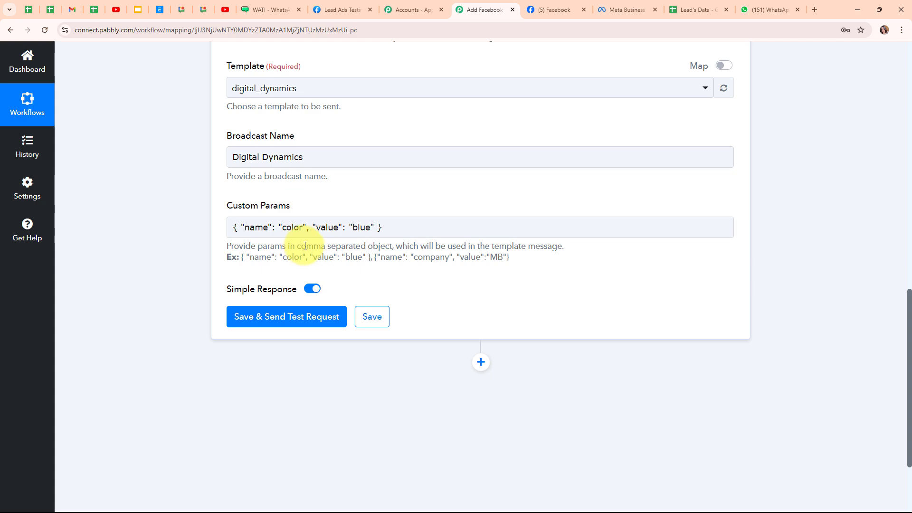
{"action": "left_click", "coordinate": [266, 233]}
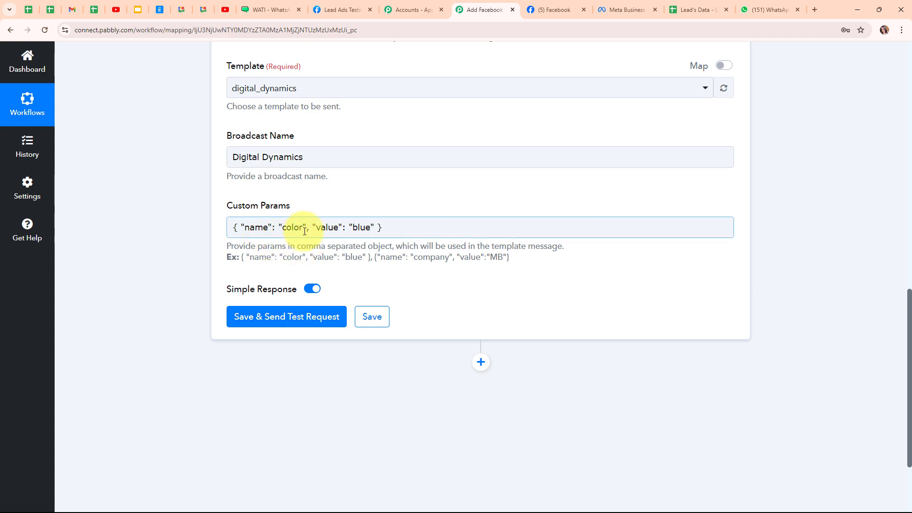
{"action": "double_click", "coordinate": [304, 229]}
{"action": "key", "text": "BackSpace"}
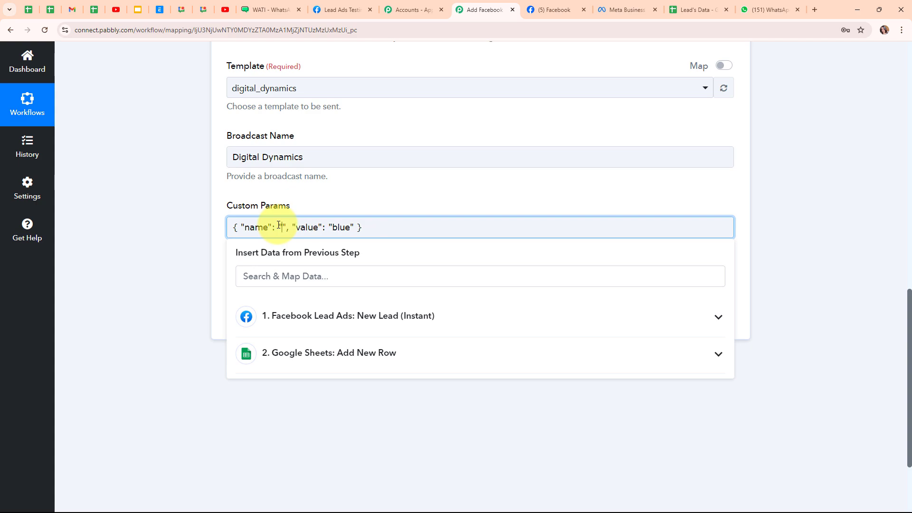
{"action": "type", "text": "name"}
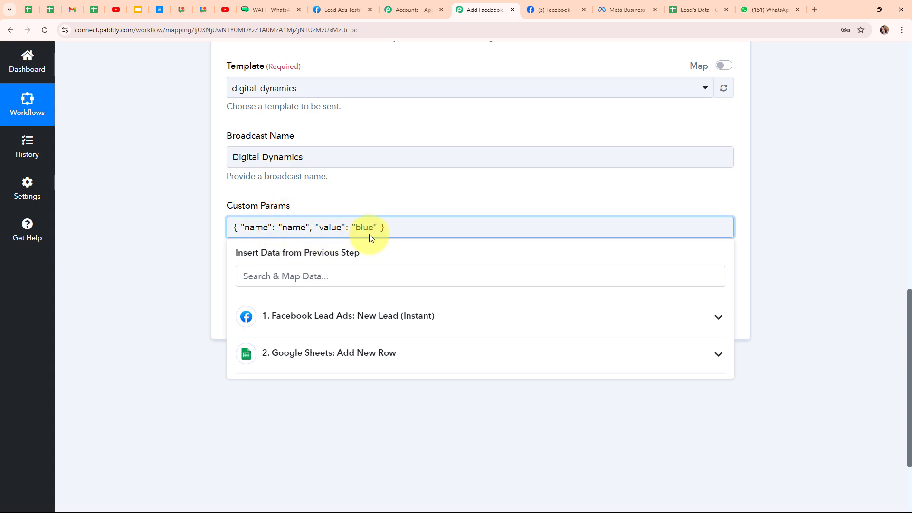
{"action": "left_click_drag", "start_coordinate": [374, 230], "coordinate": [357, 230]}
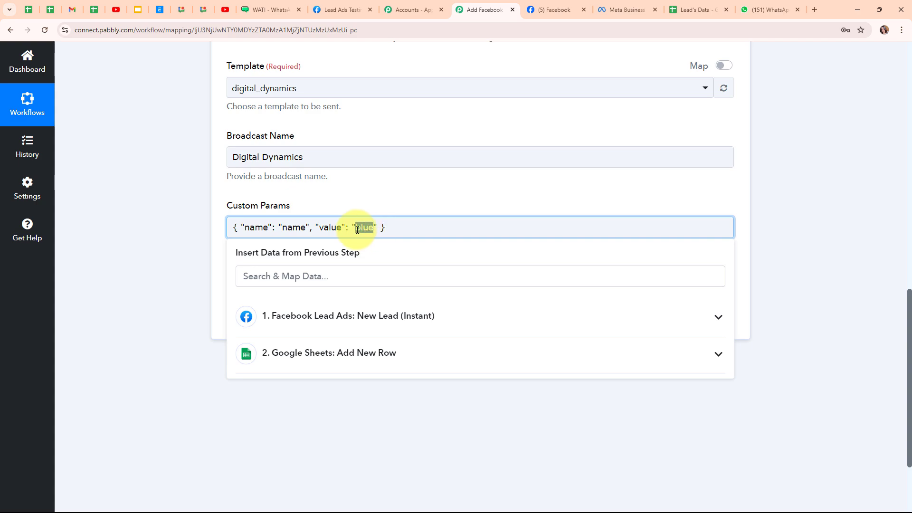
{"action": "key", "text": "BackSpace"}
- Map the parameter value to the lead's Res4 First Name and Res4 Last Name
{"action": "left_click", "coordinate": [369, 313]}
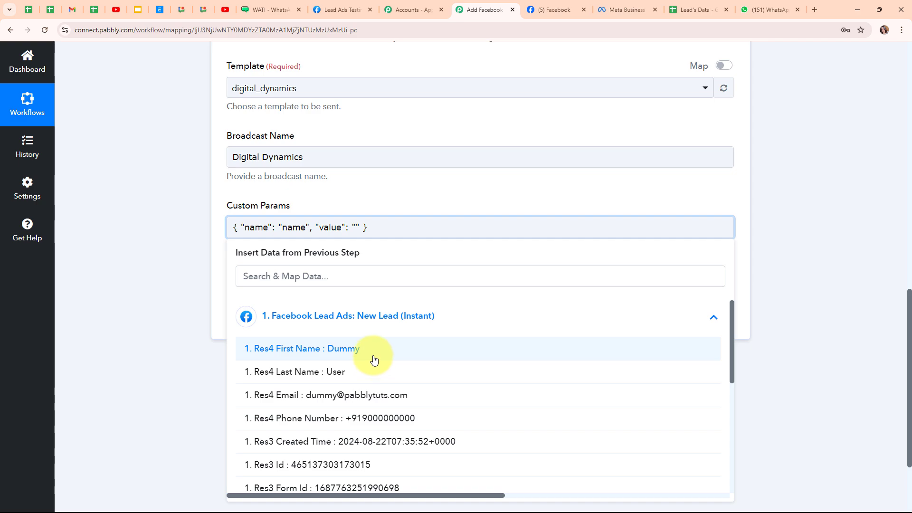
{"action": "left_click", "coordinate": [373, 357]}
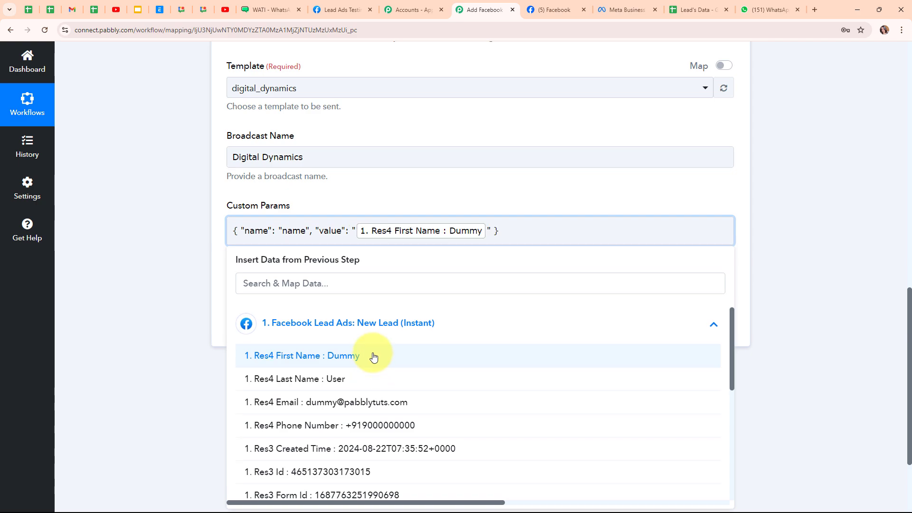
{"action": "left_click", "coordinate": [369, 378]}
{"action": "left_click", "coordinate": [134, 285]}
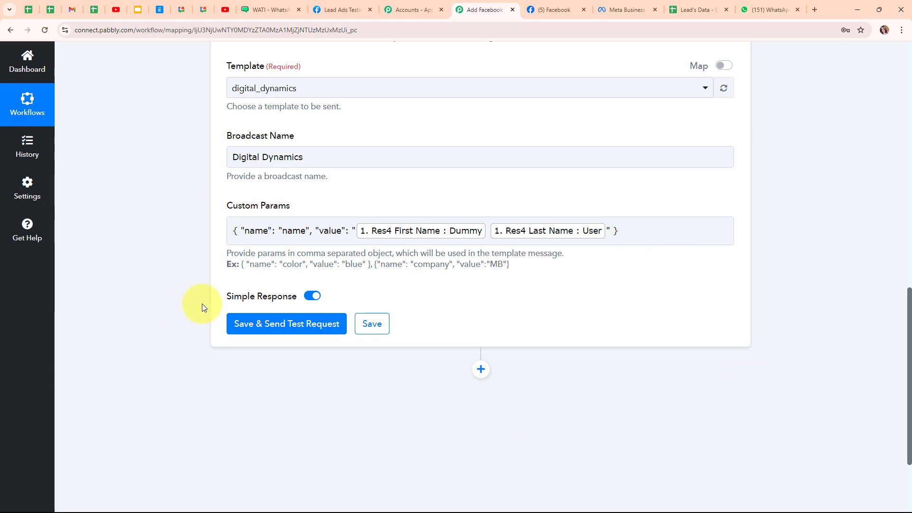
{"action": "scroll", "coordinate": [266, 346], "scroll_direction": "up", "scroll_amount": 2}
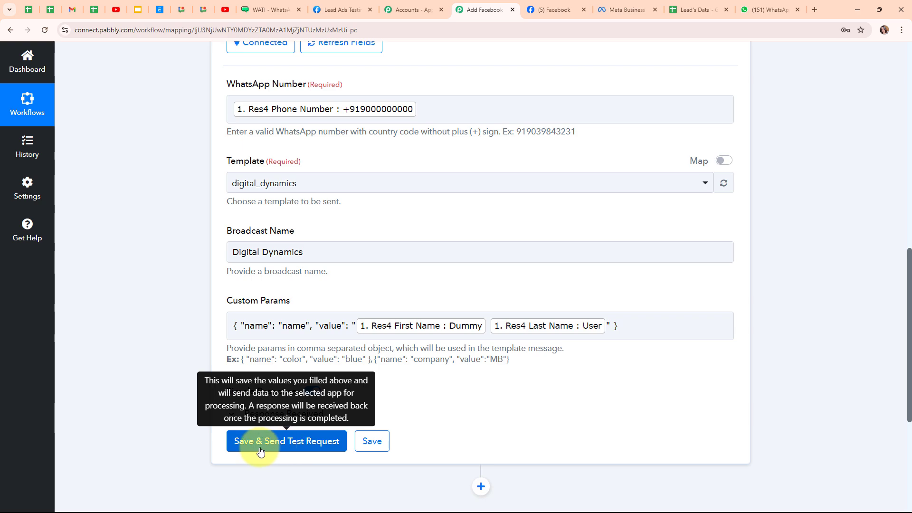
- Replace the mapped WhatsApp Number with a test number starting +91
{"action": "left_click", "coordinate": [428, 111]}
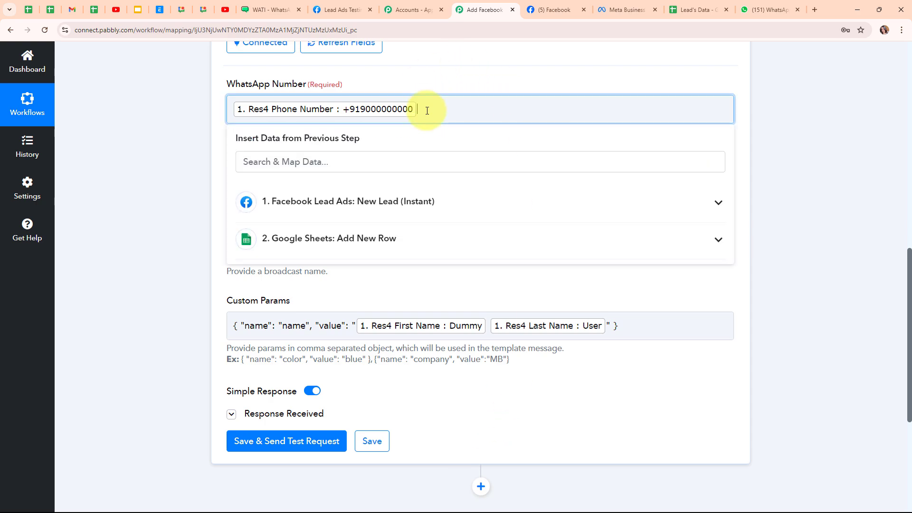
{"action": "key", "text": "BackSpace"}
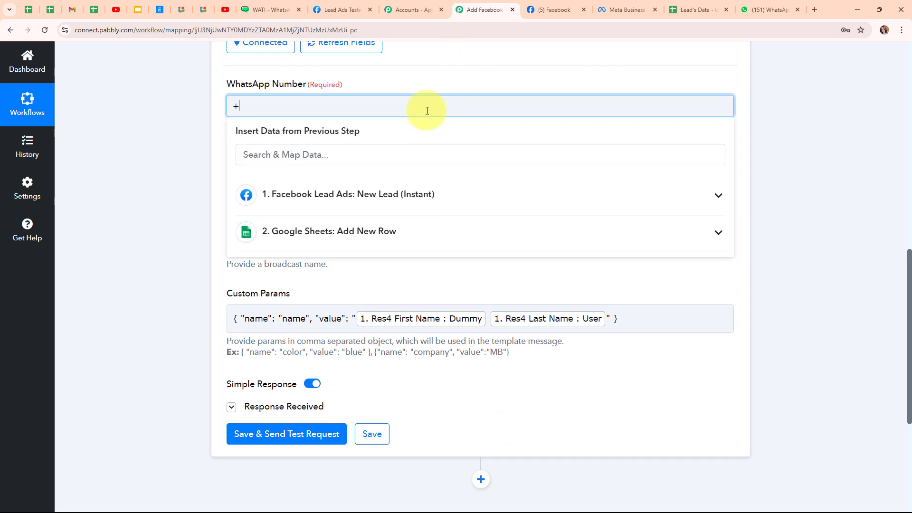
{"action": "type", "text": "+91"}
{"action": "left_click", "coordinate": [297, 82]}
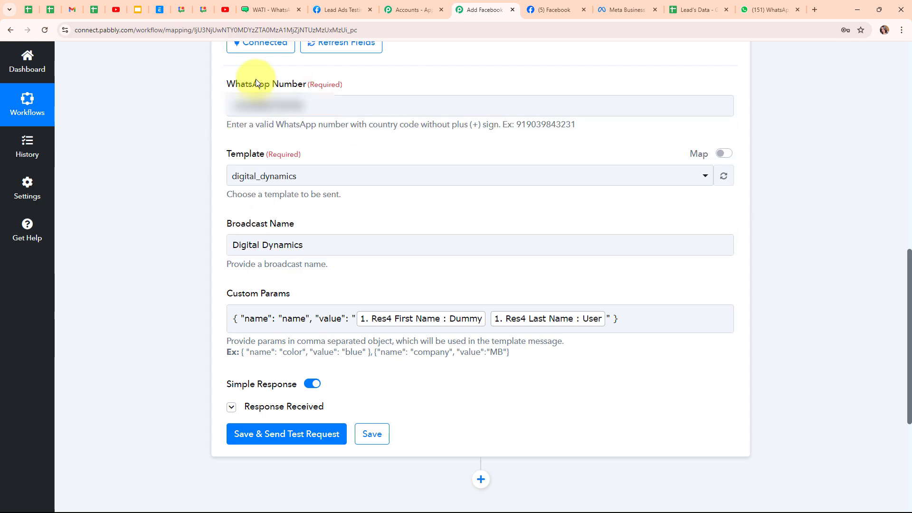
- Save and send the WATI test request, getting Result 1 with template digital_dynamics and value Dummy User
{"action": "scroll", "coordinate": [464, 352], "scroll_direction": "down", "scroll_amount": 2}
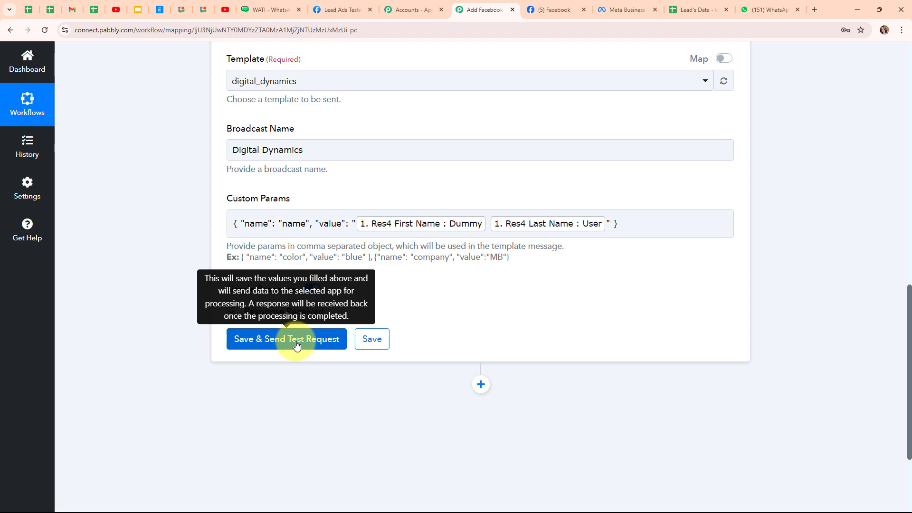
{"action": "left_click", "coordinate": [296, 344]}
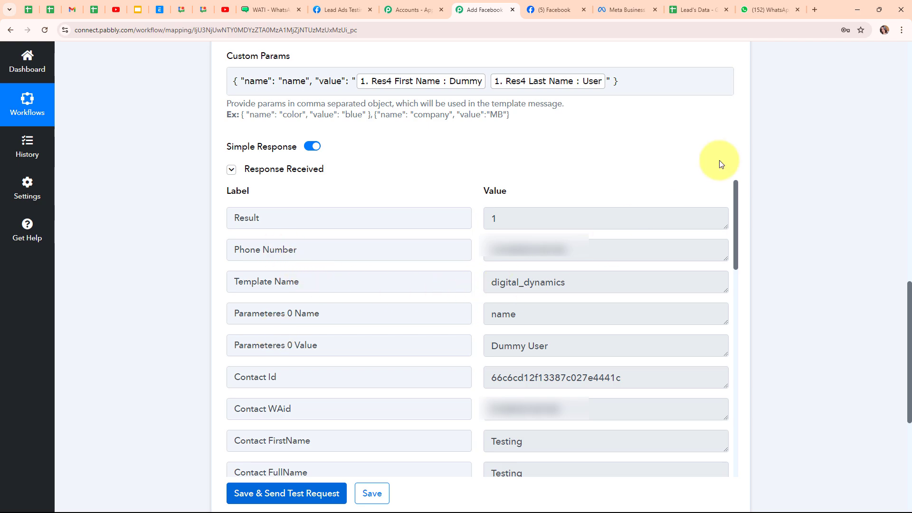
{"action": "left_click", "coordinate": [793, 5]}
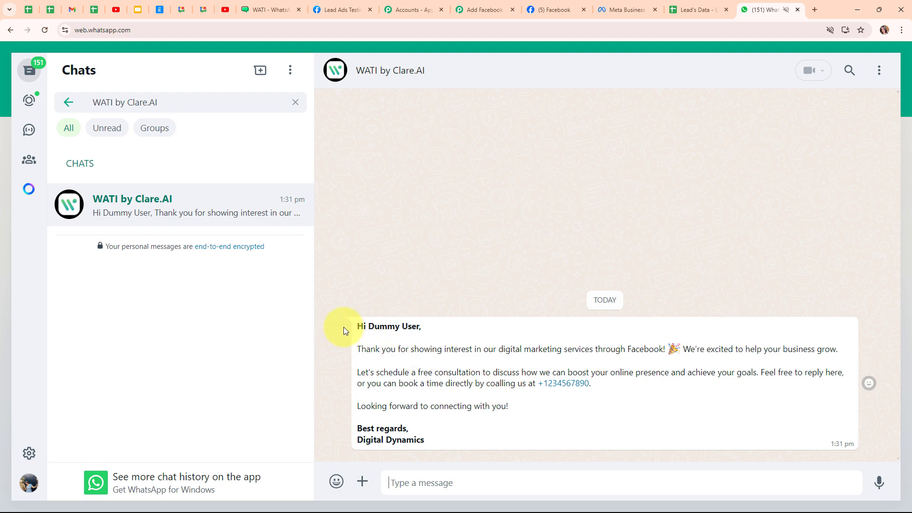
- Verify the WhatsApp message greets 'Hi Dummy User,' and return to the Pabbly workflow
{"action": "left_click_drag", "start_coordinate": [355, 327], "coordinate": [453, 333]}
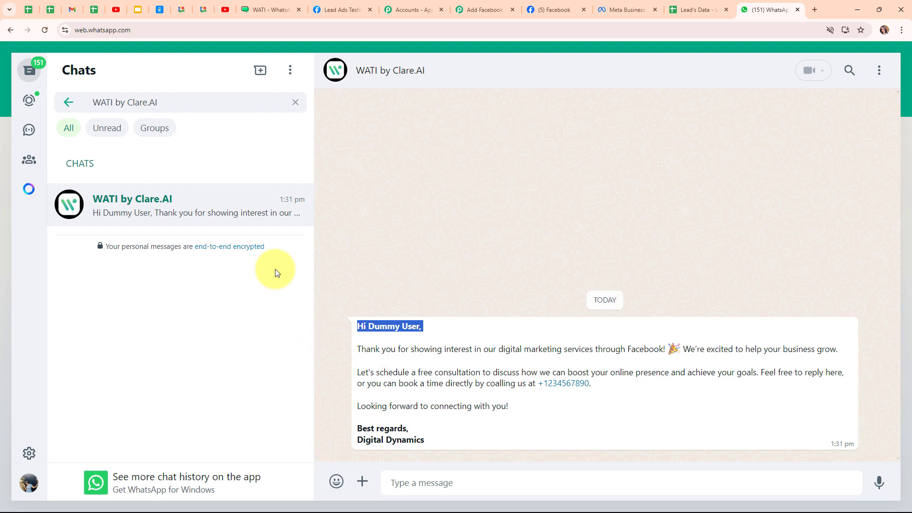
{"action": "left_click", "coordinate": [485, 10]}
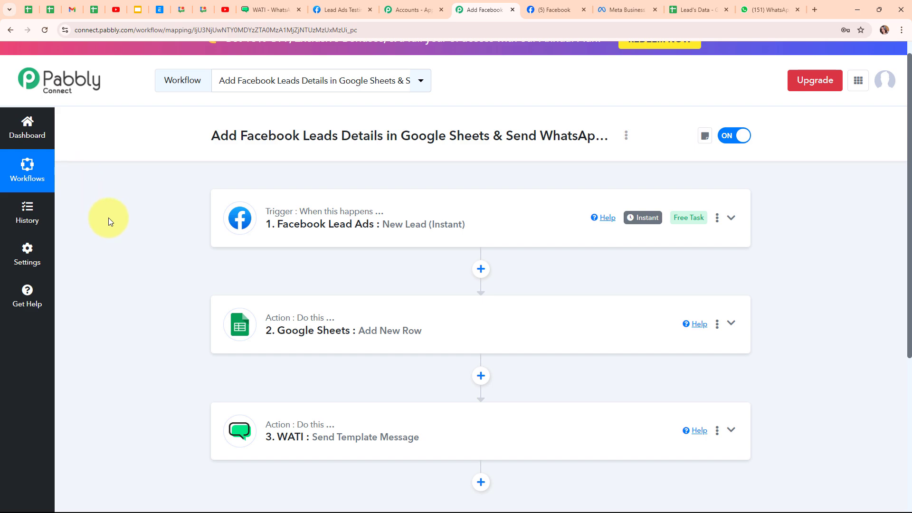
- Go to the Meta Lead Ads Testing Tool page
{"action": "left_click", "coordinate": [339, 17]}
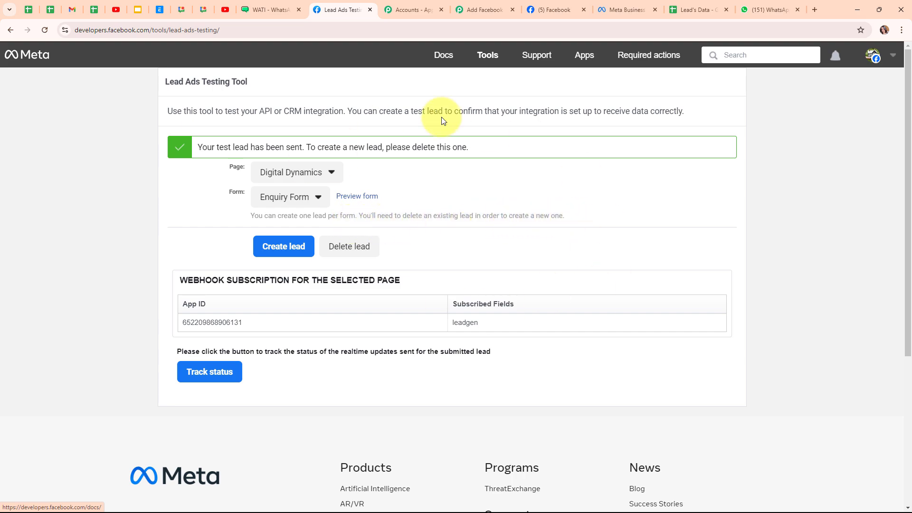
- Delete the old test lead and preview the Digital Dynamics page's Enquiry Form with empty fields
{"action": "left_click", "coordinate": [358, 246]}
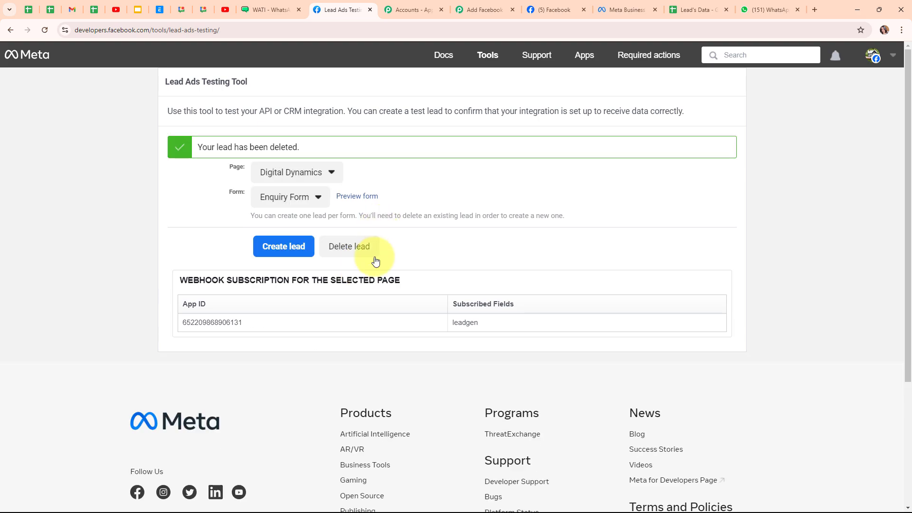
{"action": "left_click", "coordinate": [45, 30]}
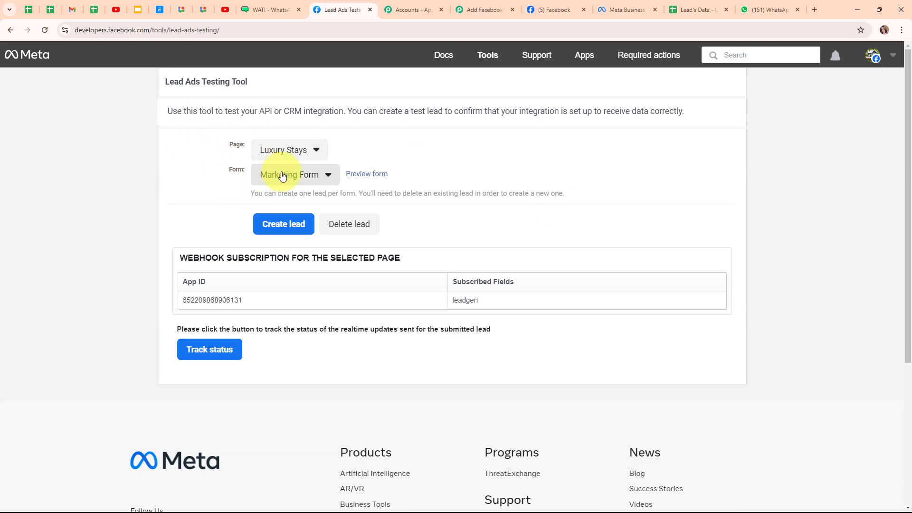
{"action": "left_click", "coordinate": [326, 156]}
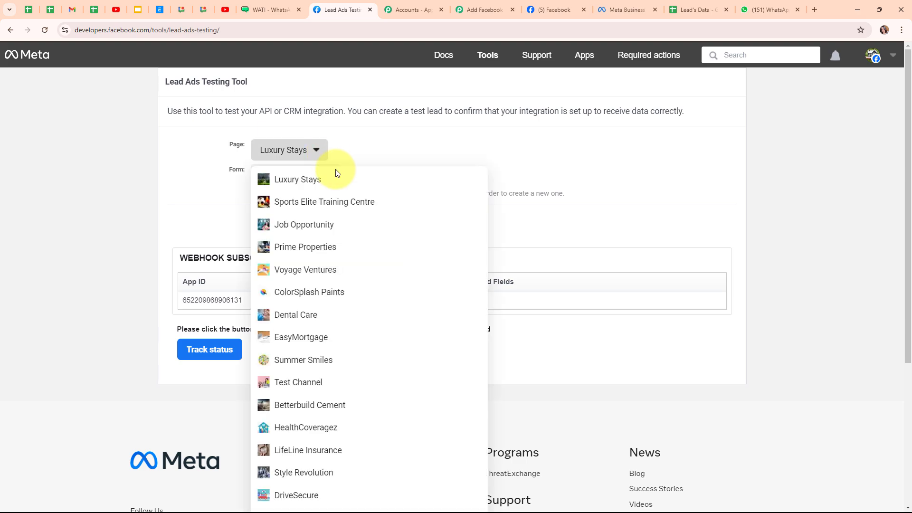
{"action": "scroll", "coordinate": [386, 328], "scroll_direction": "down", "scroll_amount": 3}
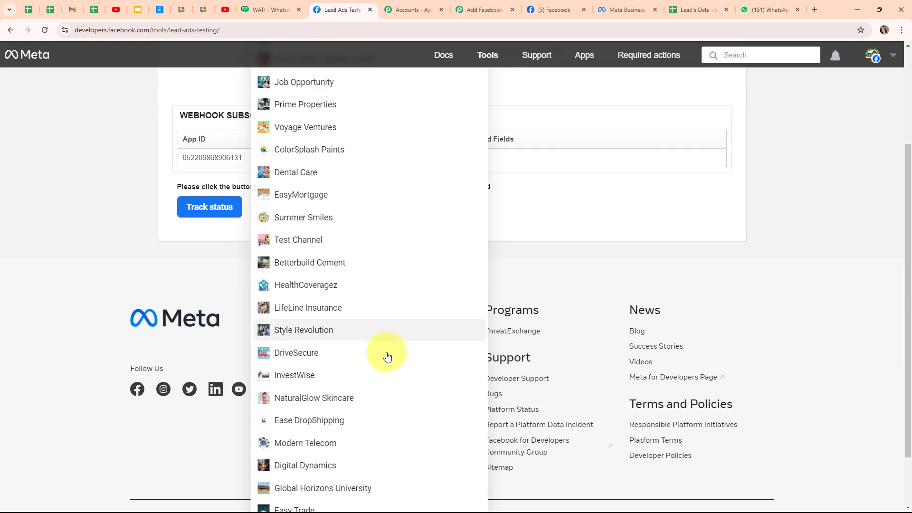
{"action": "left_click", "coordinate": [379, 465]}
{"action": "left_click", "coordinate": [278, 176]}
{"action": "left_click", "coordinate": [280, 195]}
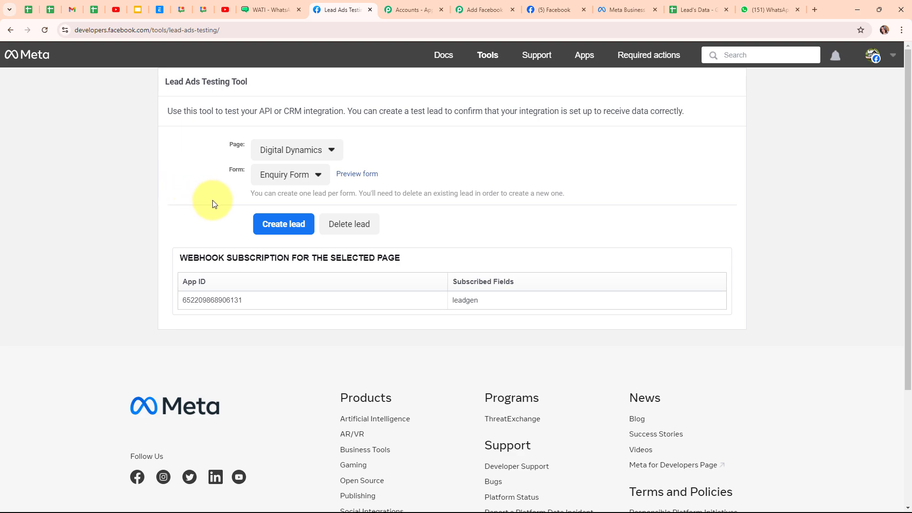
{"action": "left_click", "coordinate": [340, 175]}
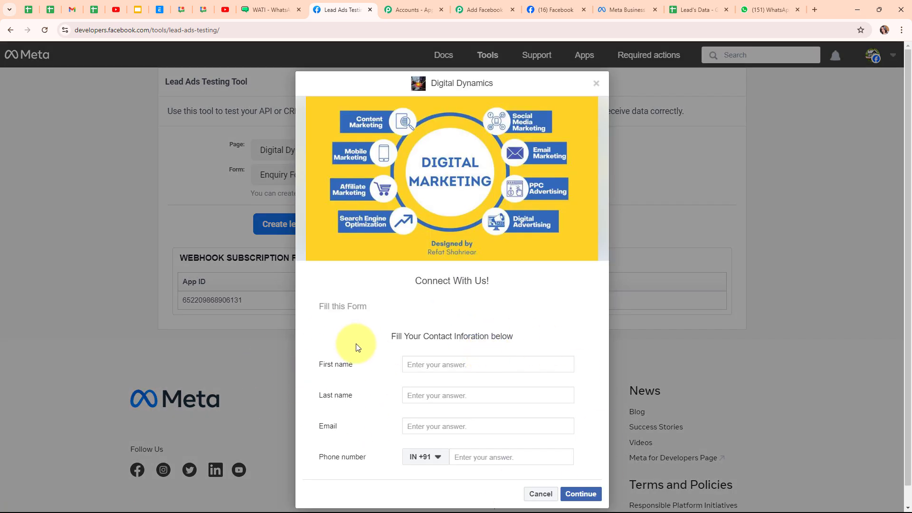
- Submit a DemoUser test lead with its email and phone number through the Lead Ads Testing Tool
{"action": "left_click", "coordinate": [468, 366]}
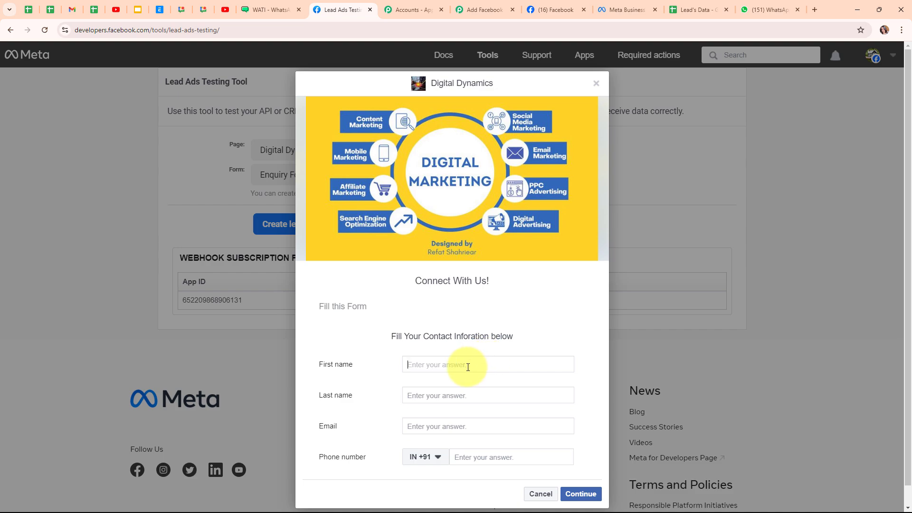
{"action": "type", "text": "Dem"}
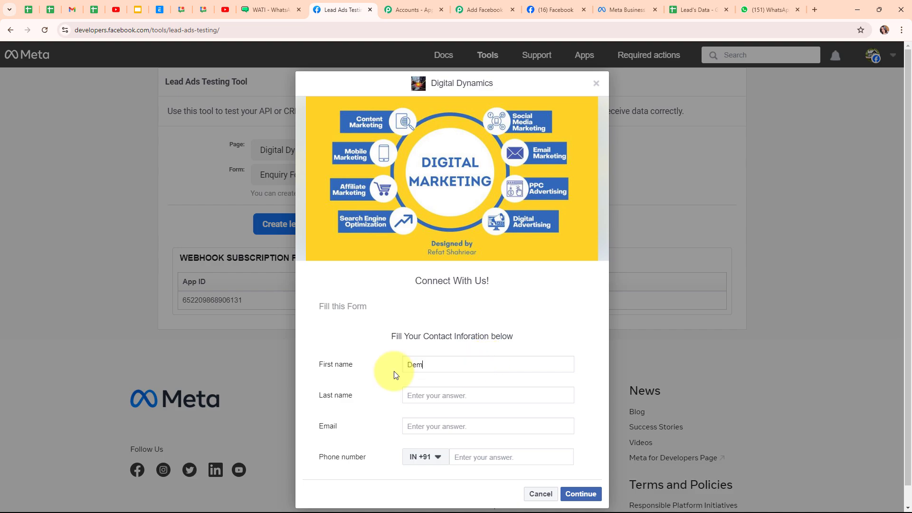
{"action": "type", "text": "oUser"}
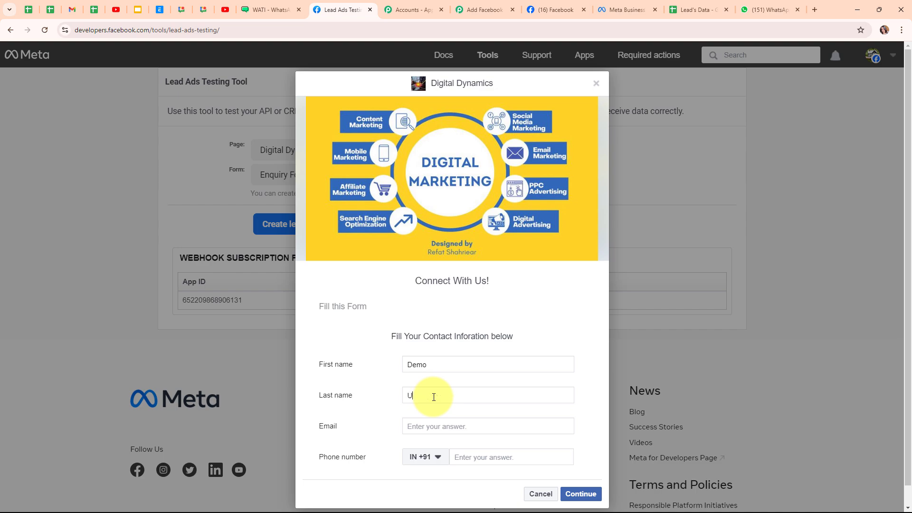
{"action": "left_click", "coordinate": [438, 424]}
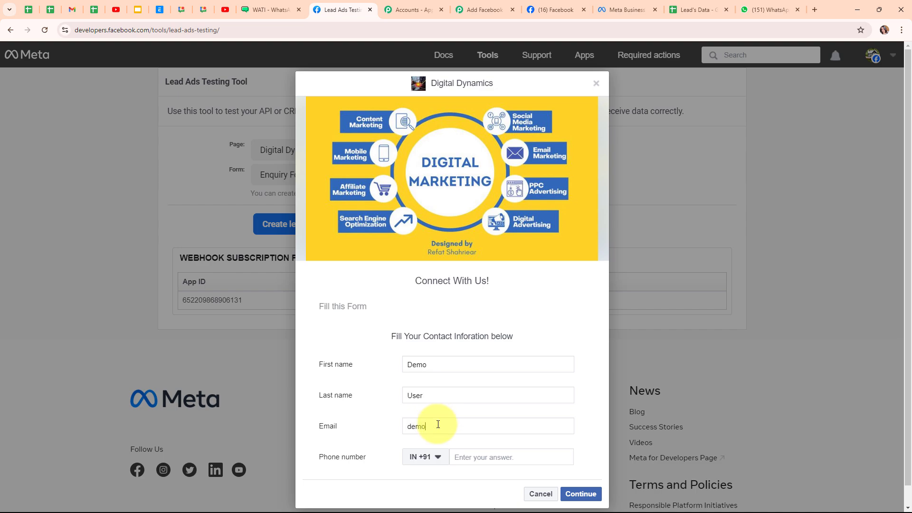
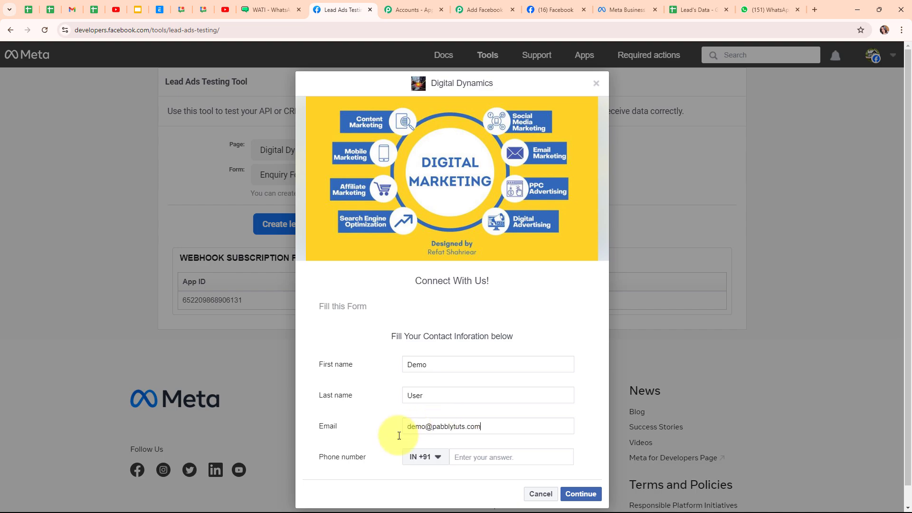
{"action": "left_click", "coordinate": [484, 458]}
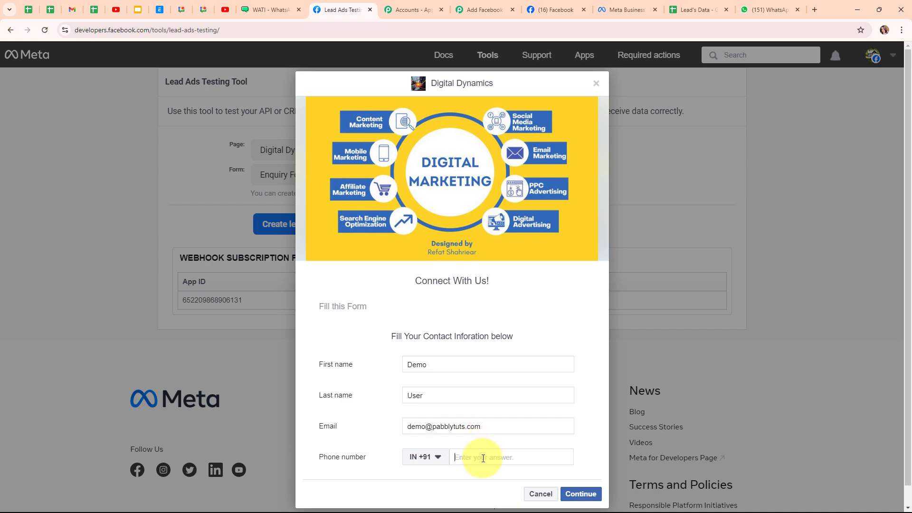
{"action": "type", "text": "89"}
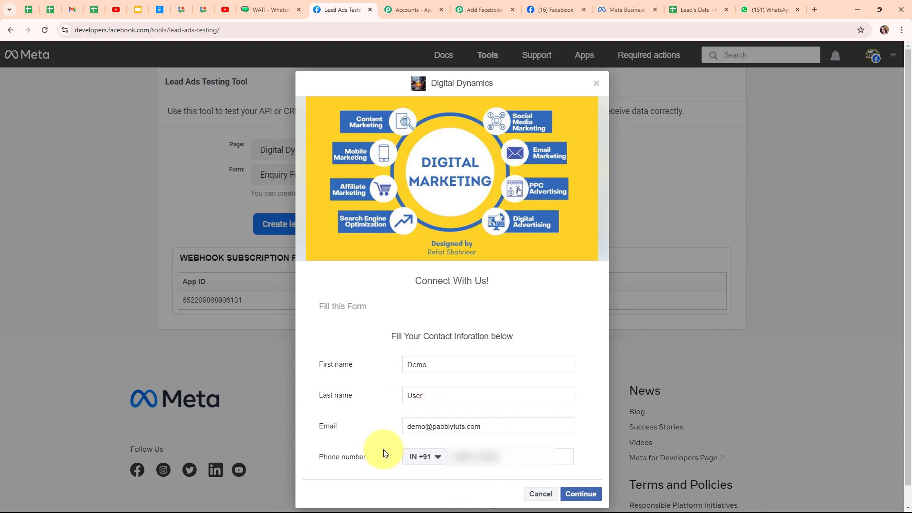
{"action": "left_click", "coordinate": [580, 495]}
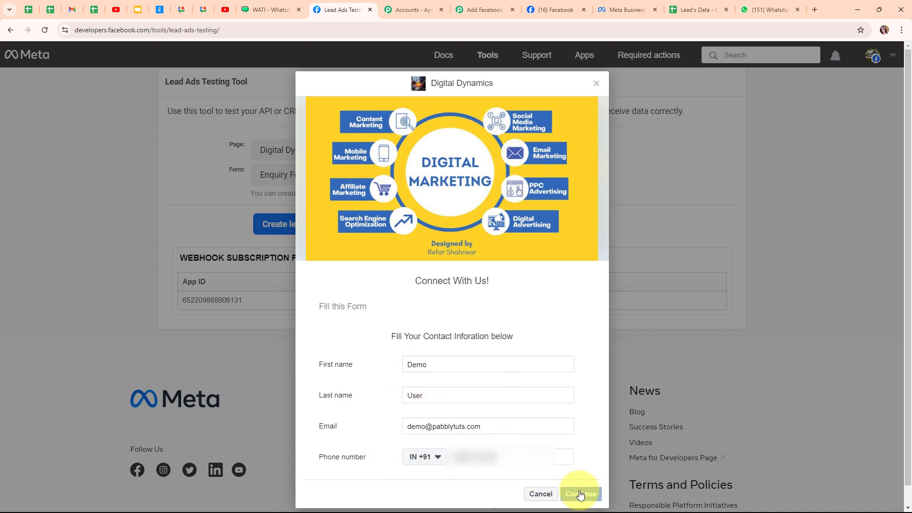
{"action": "left_click", "coordinate": [585, 364]}
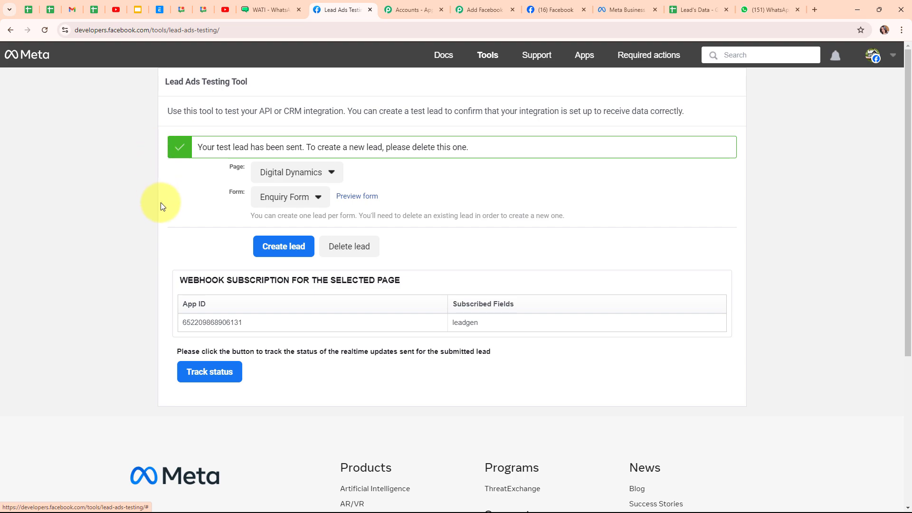
- Confirm the Demo User lead landed in row 4 of Lead's Data, then check WhatsApp
{"action": "left_click", "coordinate": [686, 7]}
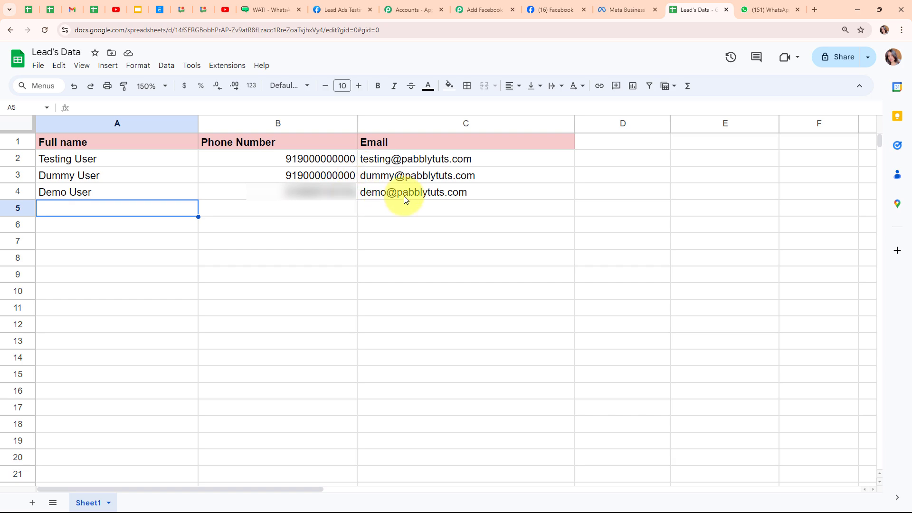
{"action": "mouse_move", "coordinate": [460, 212]}
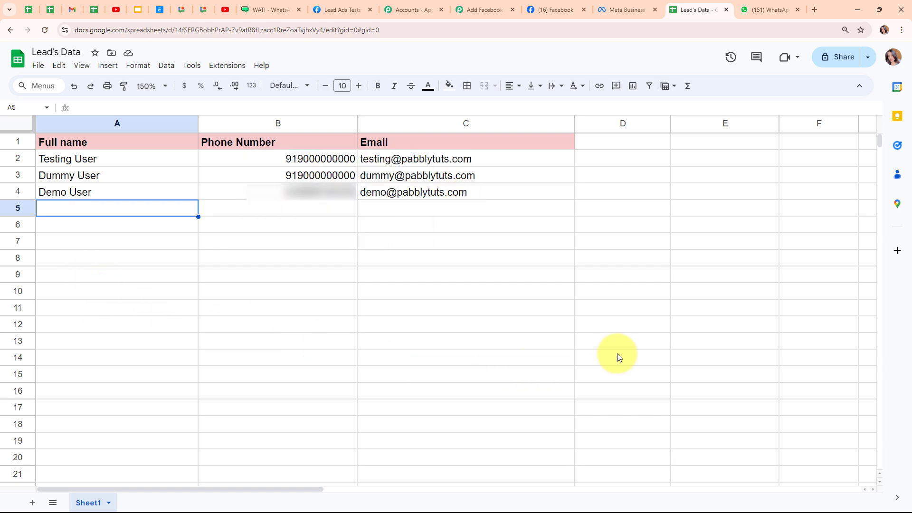
{"action": "left_click", "coordinate": [770, 10]}
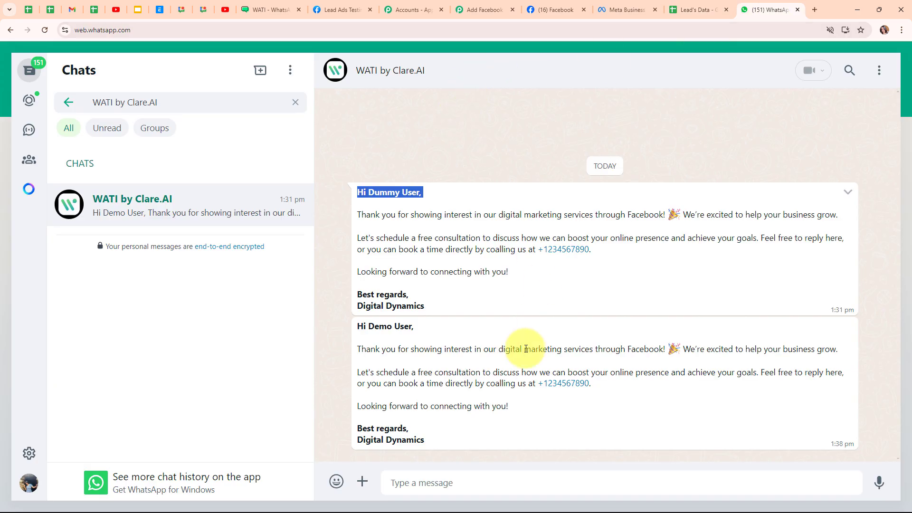
- Verify the new WhatsApp greeting addresses Demo User, then return to the Pabbly Connect workflow
{"action": "left_click_drag", "start_coordinate": [374, 327], "coordinate": [425, 330]}
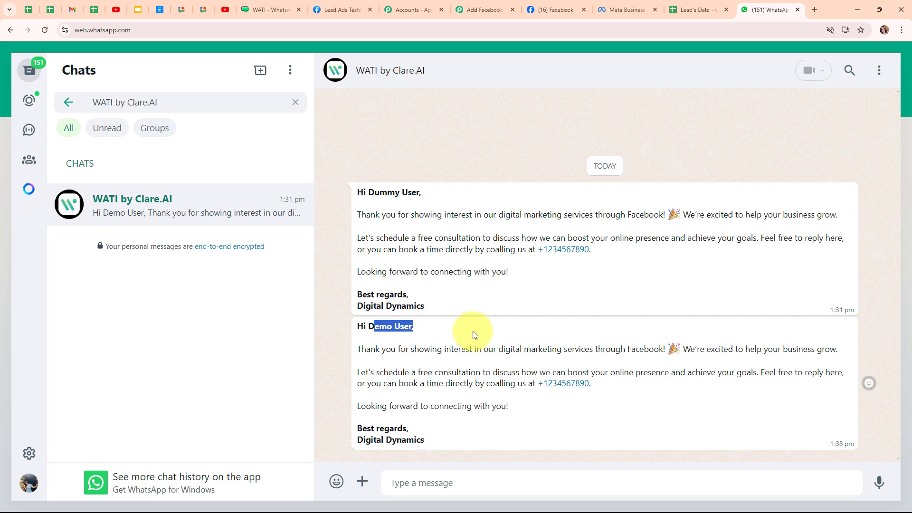
{"action": "left_click", "coordinate": [346, 346]}
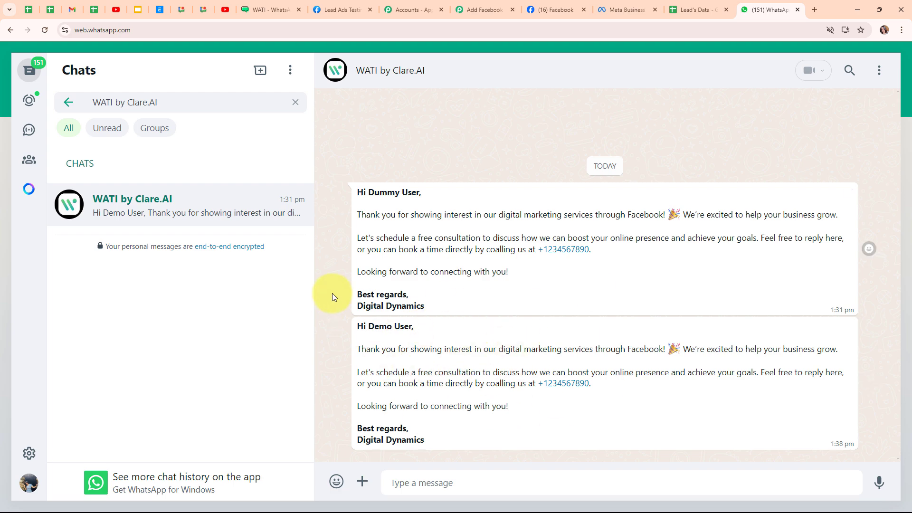
{"action": "left_click", "coordinate": [482, 10]}
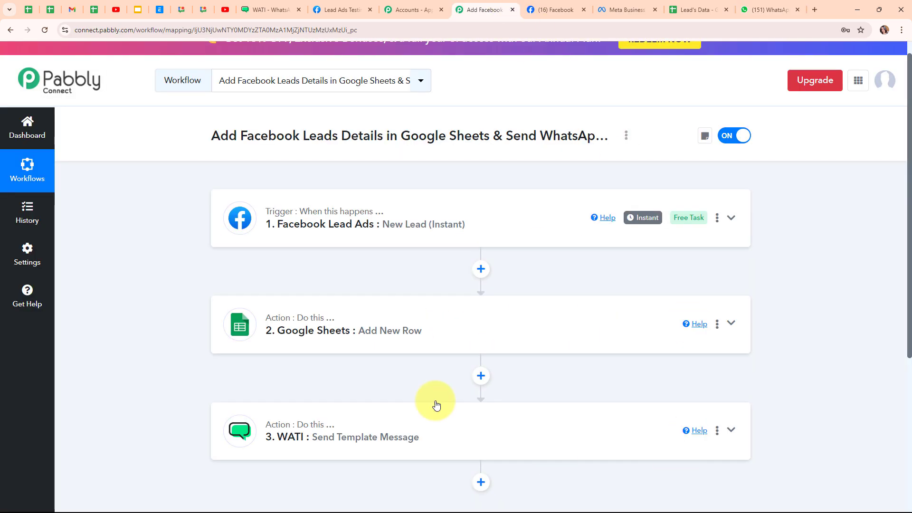